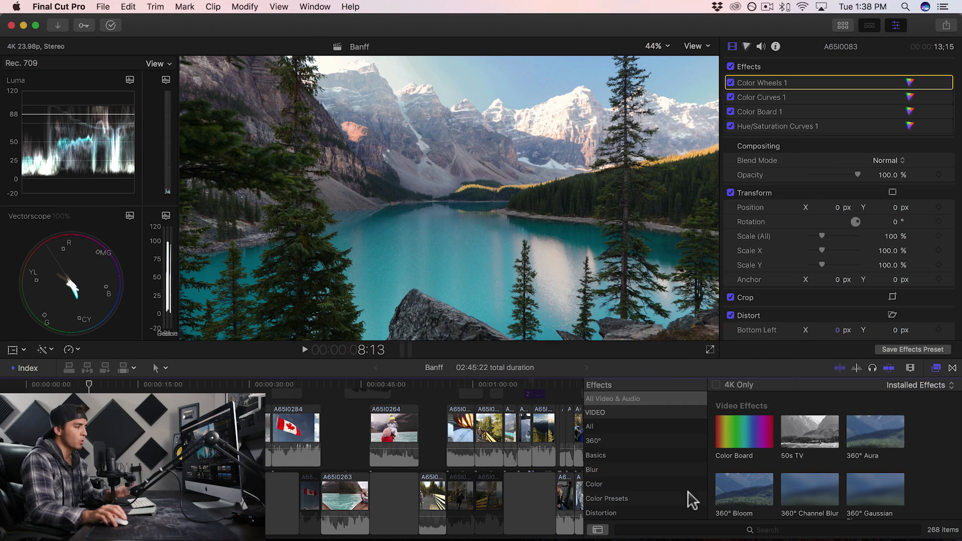
- Search the effects for "custom lut" and apply the Custom LUT effect to the opening lake clip A65I0083
click(687, 531)
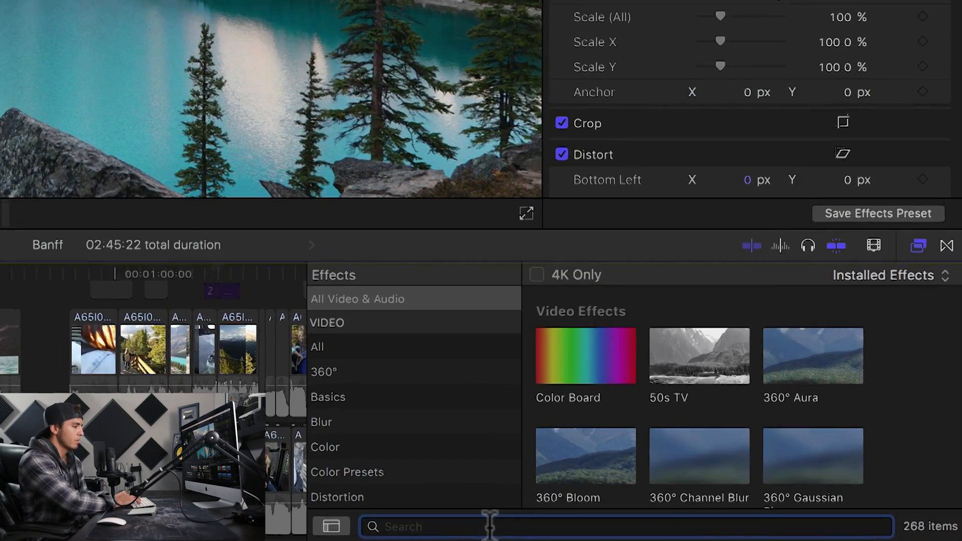
text(custom lut)
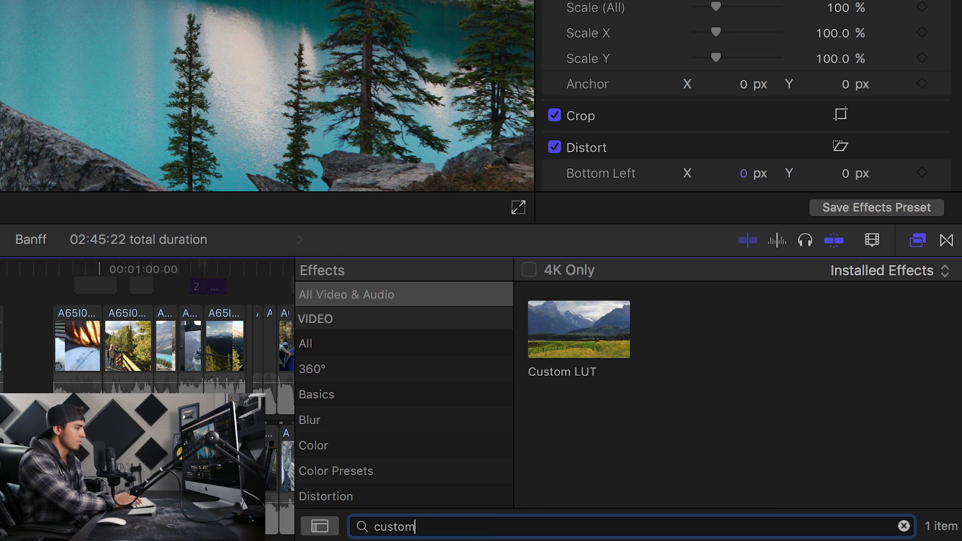
drag(593, 325, 0, 478)
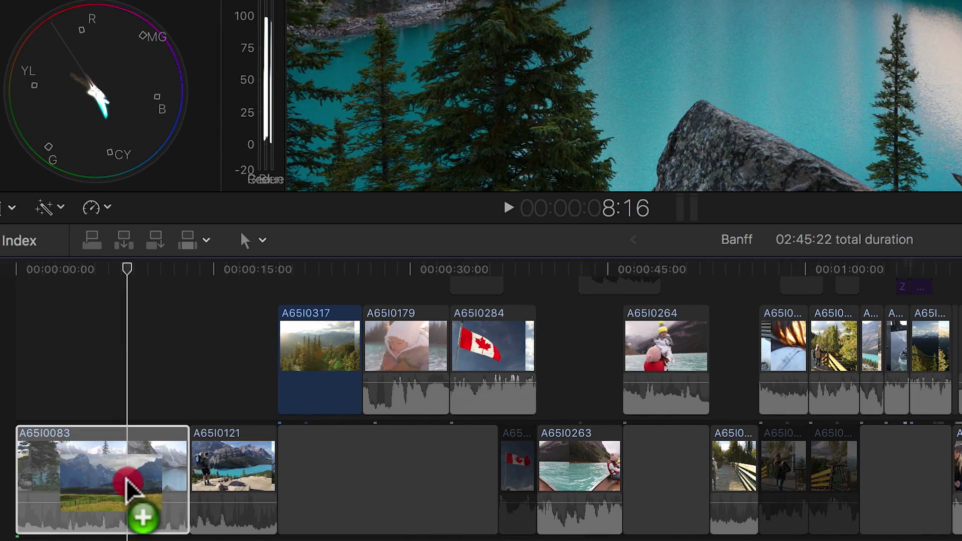
drag(128, 485, 125, 489)
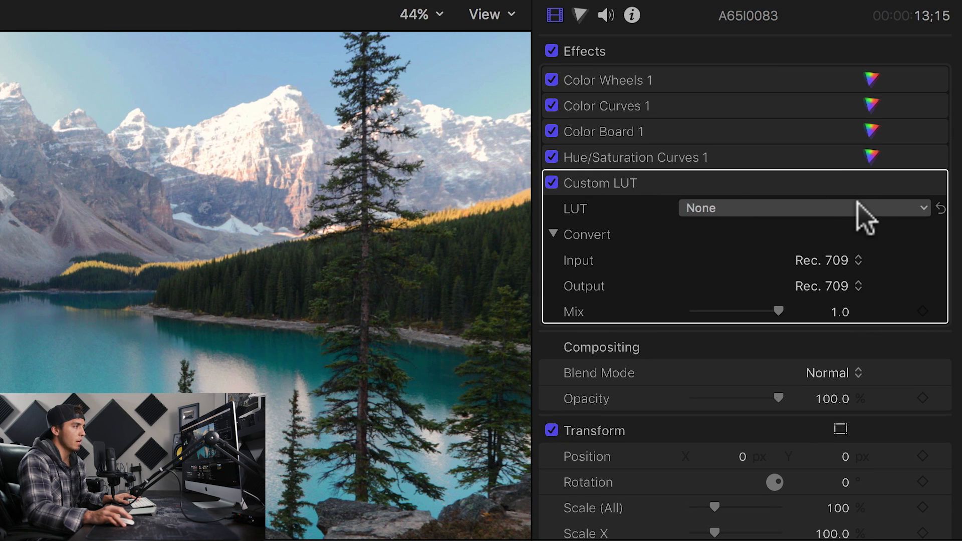
- Load the My Favorite LUTS folder from the Desktop's Purchases folder as the custom LUT source
click(759, 210)
click(766, 278)
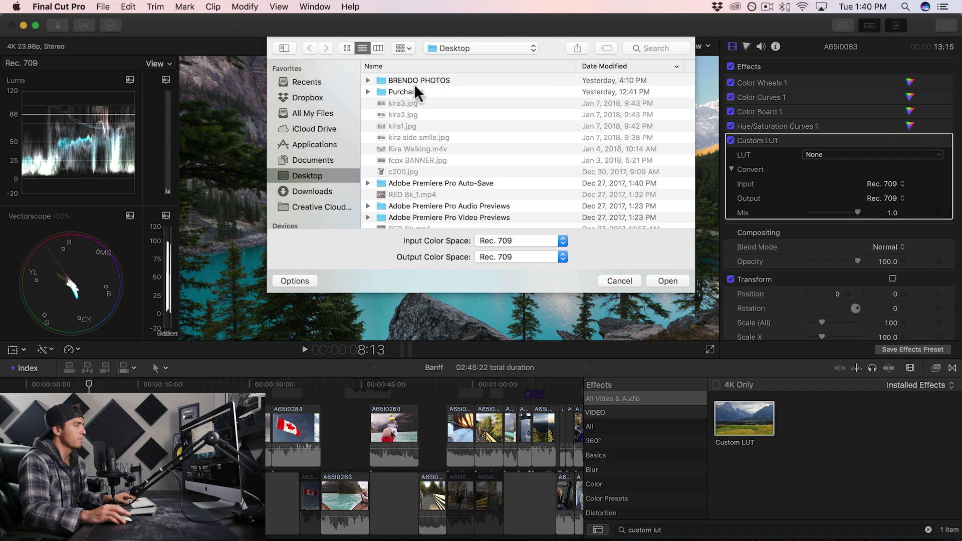
double_click(407, 92)
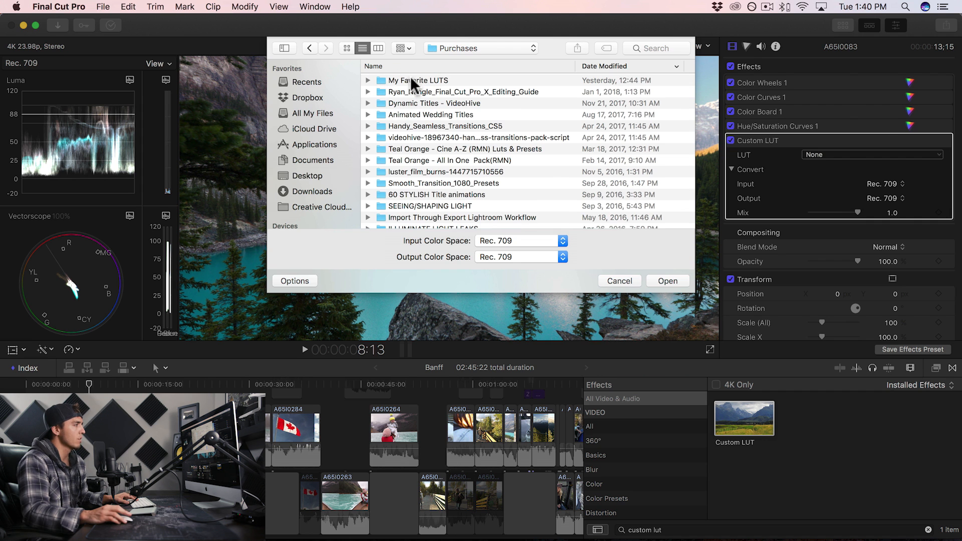
click(410, 81)
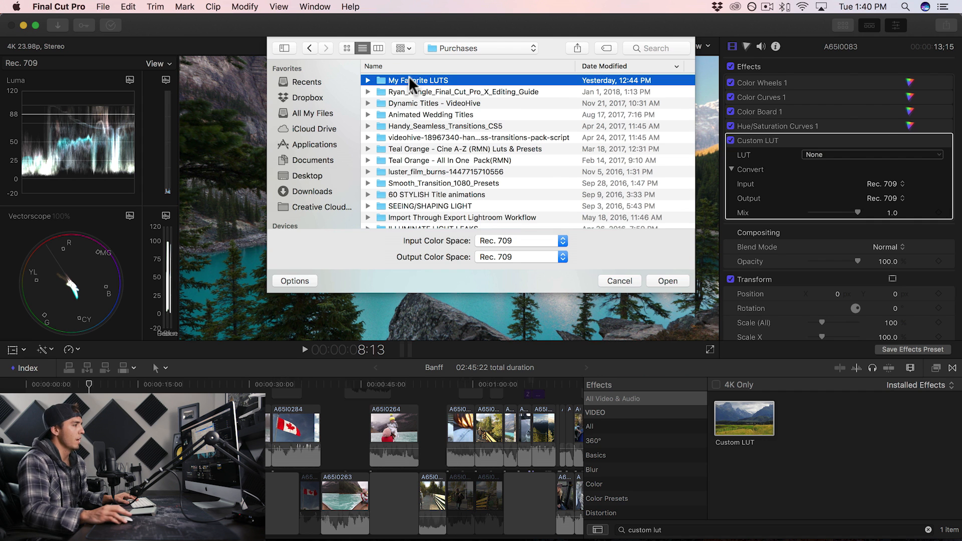
click(668, 281)
- Assign the OSIRIS_M31 - Rec.709 LUT from My Favorite LUTS to the clip's Custom LUT effect
click(833, 156)
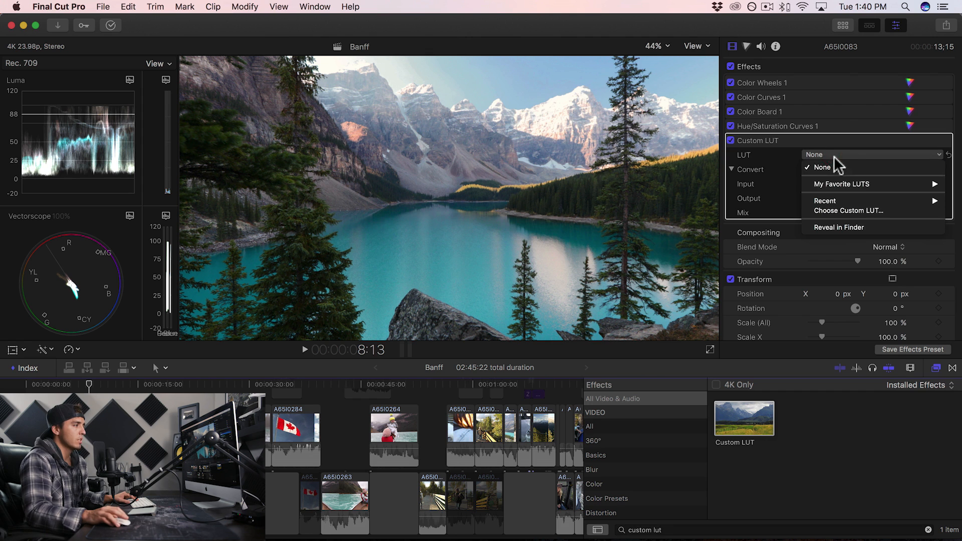
mouse_move(846, 188)
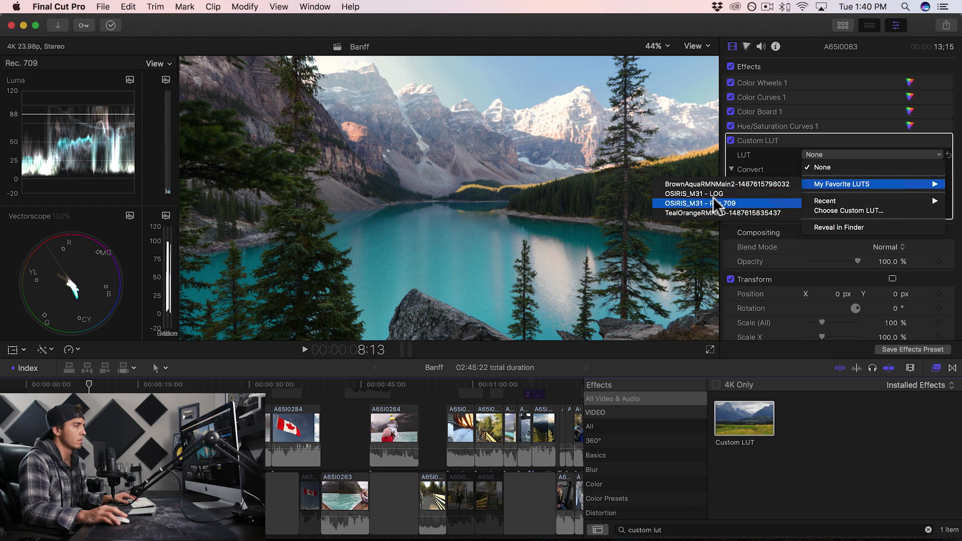
click(716, 202)
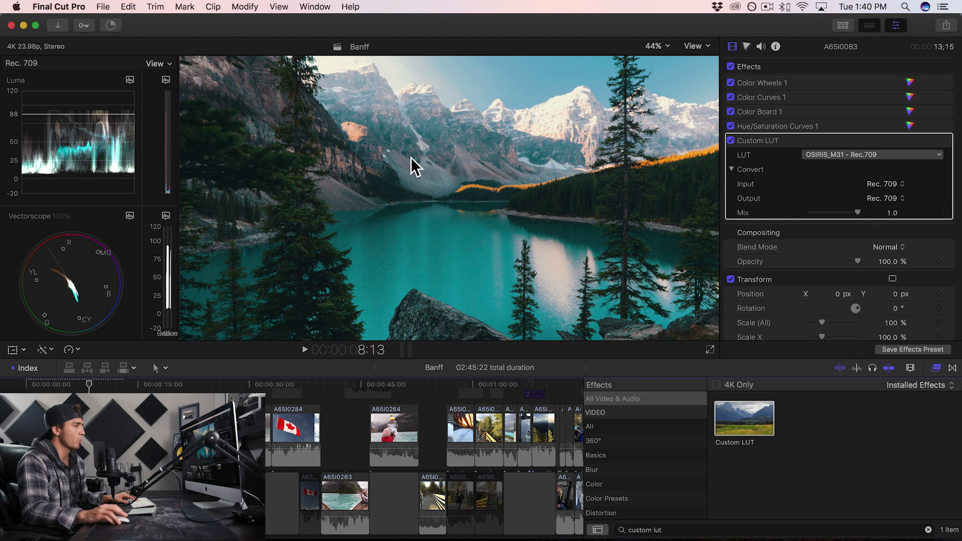
- Set the Custom LUT mix to 0.54 and adjust the clip's Color Wheels 1 correction
mouse_move(855, 214)
mouse_down()
mouse_move(815, 211)
mouse_move(836, 215)
mouse_up()
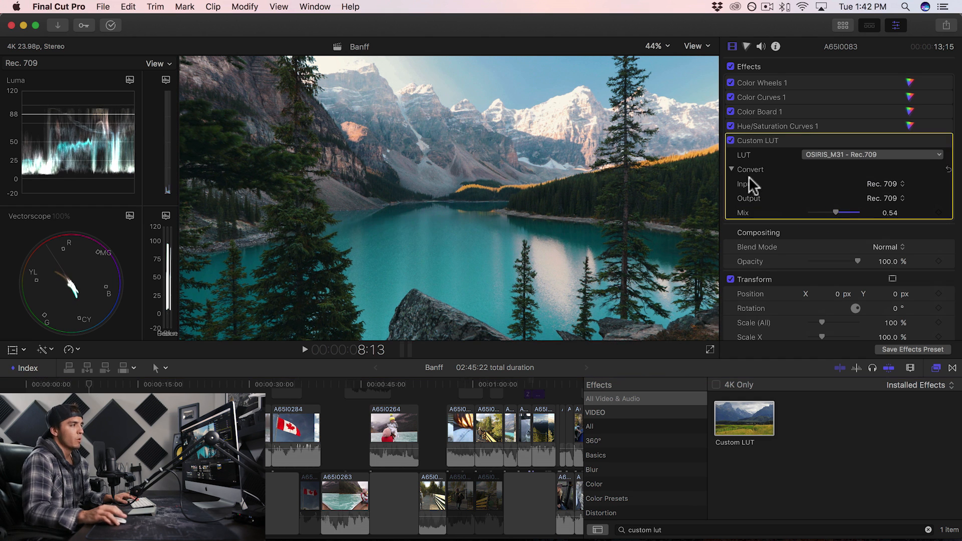
click(759, 83)
drag(823, 235, 837, 236)
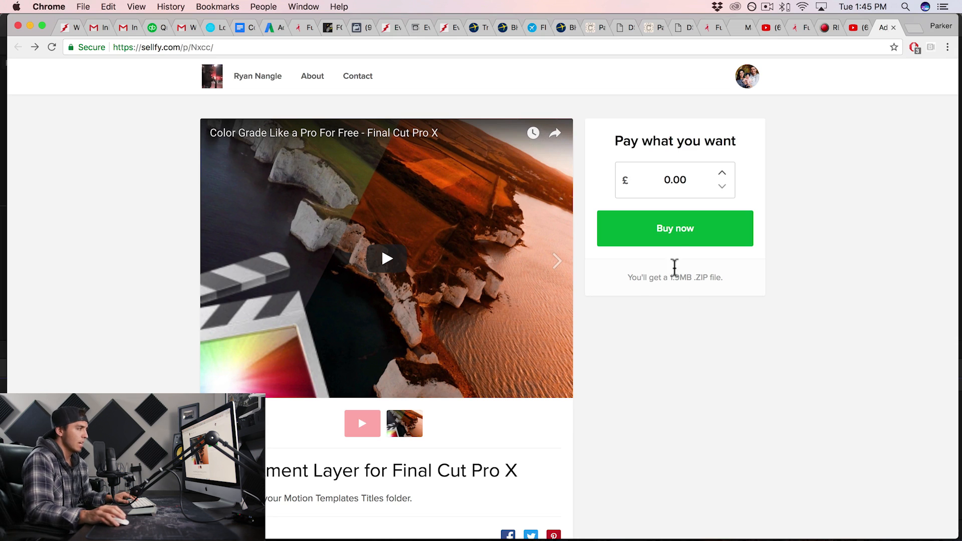
- In Chrome, check out the Adjustment Layer for Final Cut Pro X on Sellfy at £0 and download it
click(236, 48)
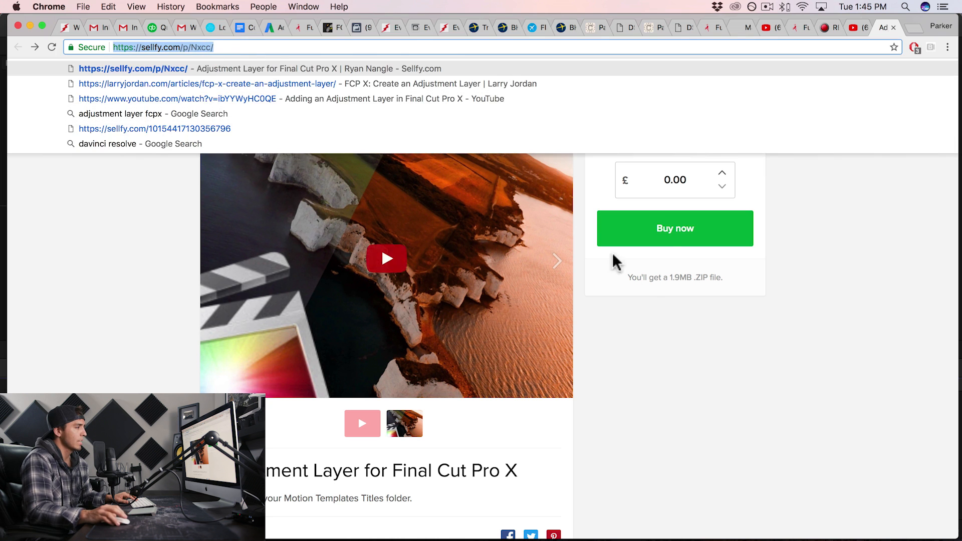
click(615, 262)
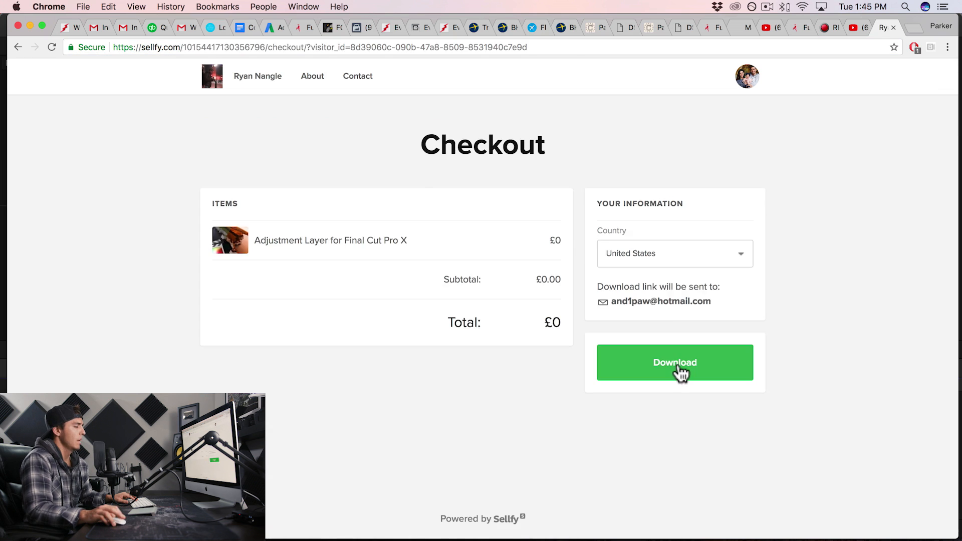
click(677, 362)
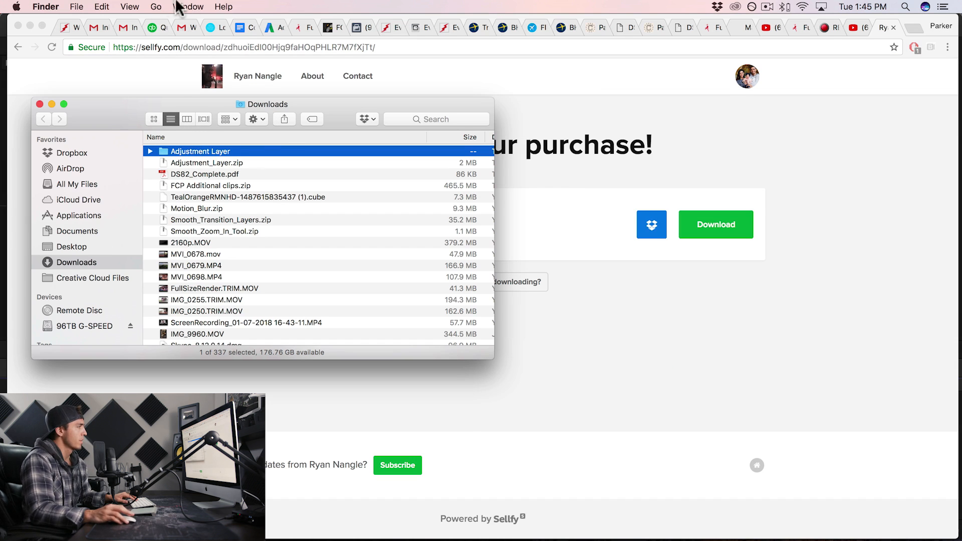
- In Finder, open the Motion Templates folder inside the home folder's Movies folder
click(156, 7)
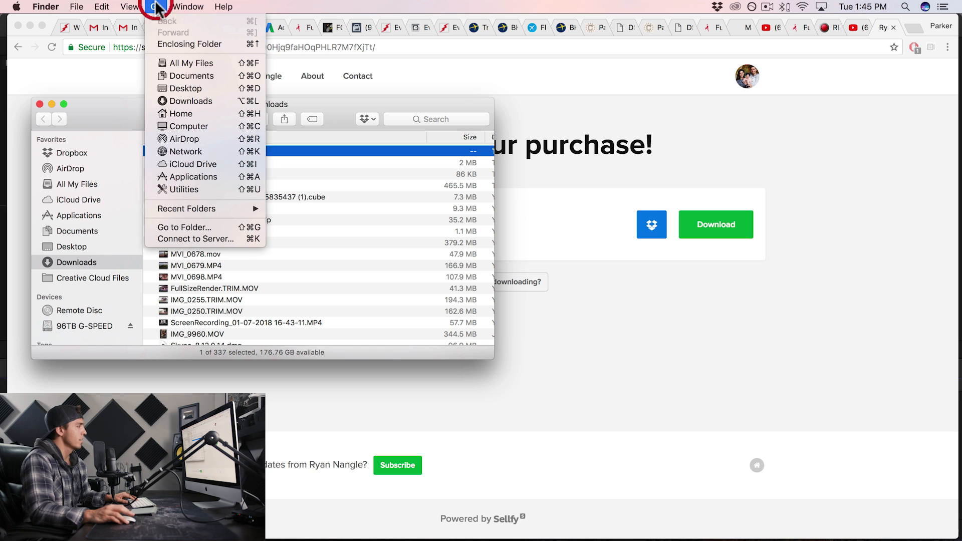
click(183, 113)
double_click(221, 204)
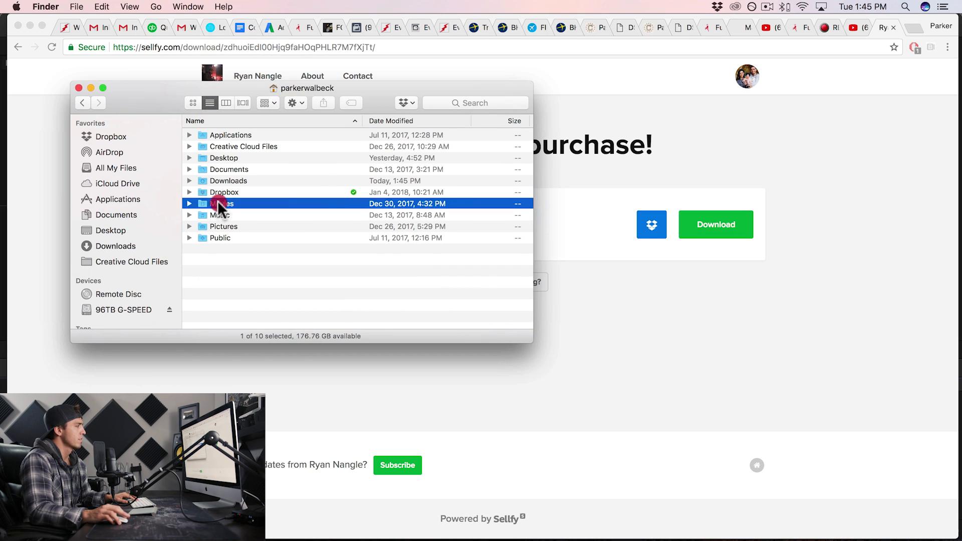
double_click(234, 192)
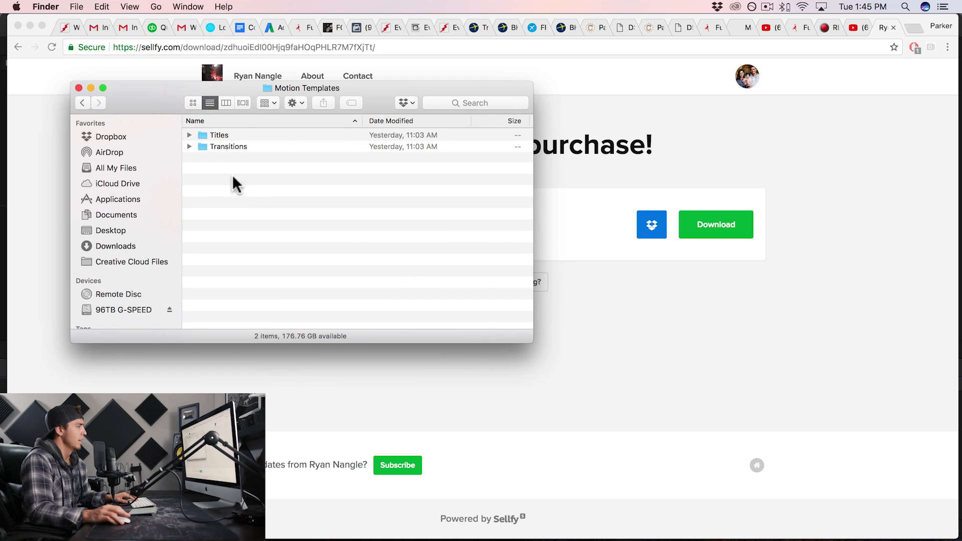
- Open Downloads in a second Finder window and move the Adjustment Layer folder into the Titles folder of Motion Templates
key(super+n)
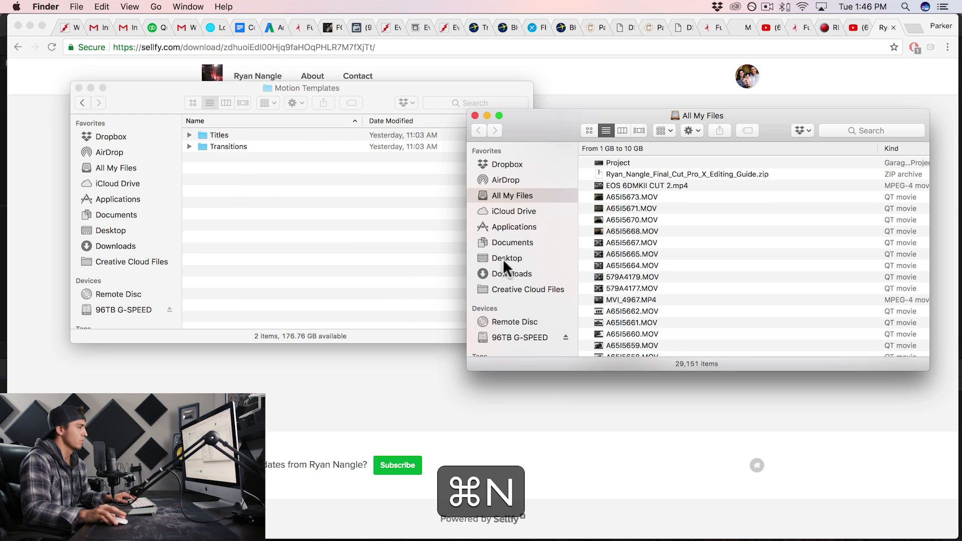
click(506, 274)
drag(626, 162, 218, 131)
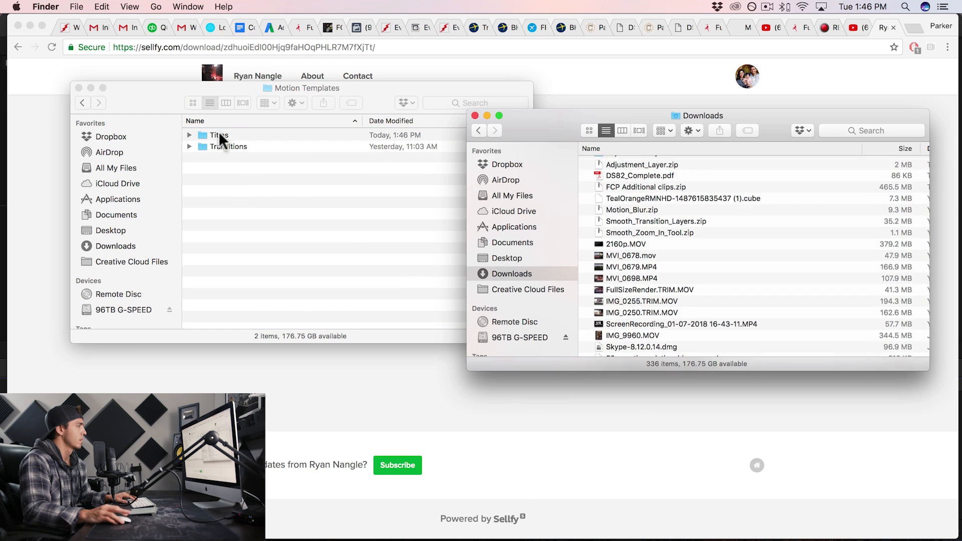
- Create a new folder named Titles inside the Motion Templates folder
right_click(229, 196)
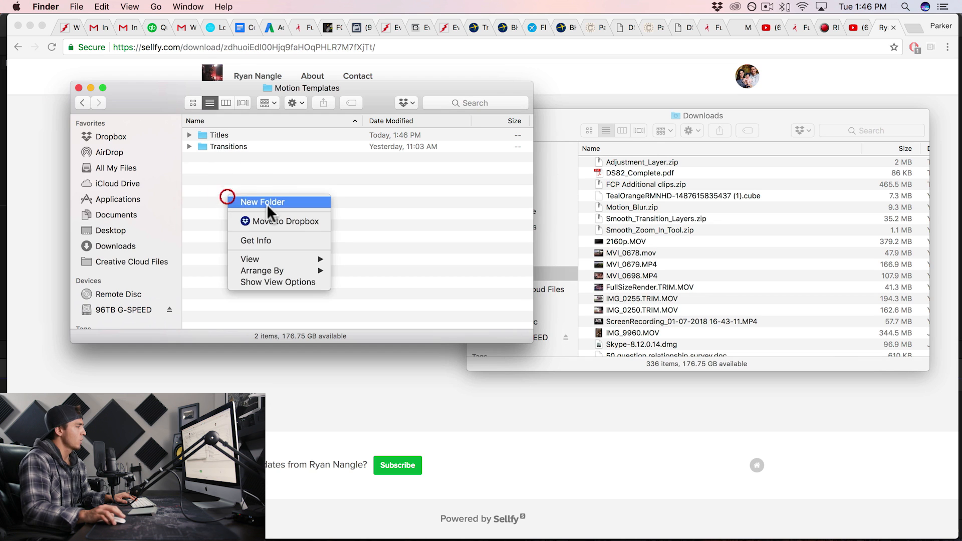
click(269, 202)
text(Titles)
- Open the new Titles folder's info and add the .localized extension to its name
click(218, 134)
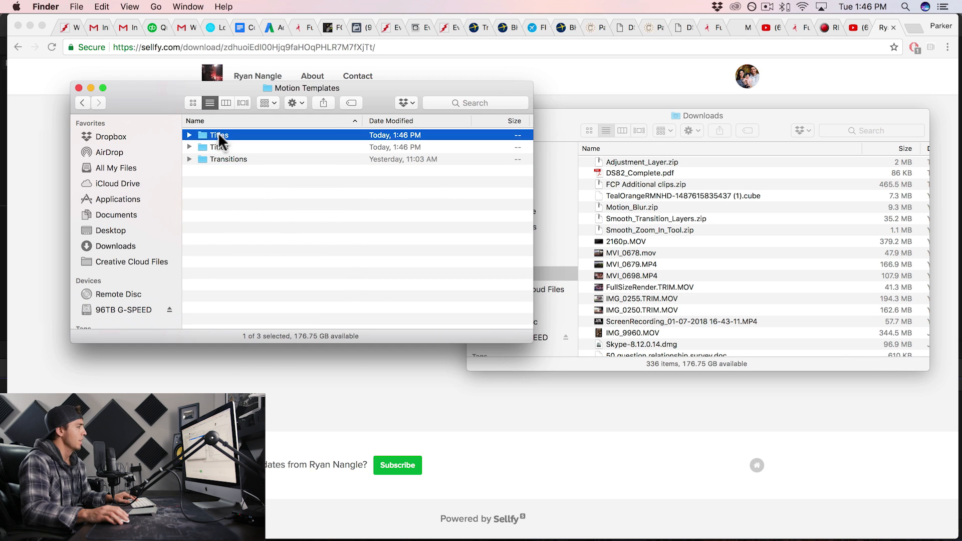
right_click(218, 132)
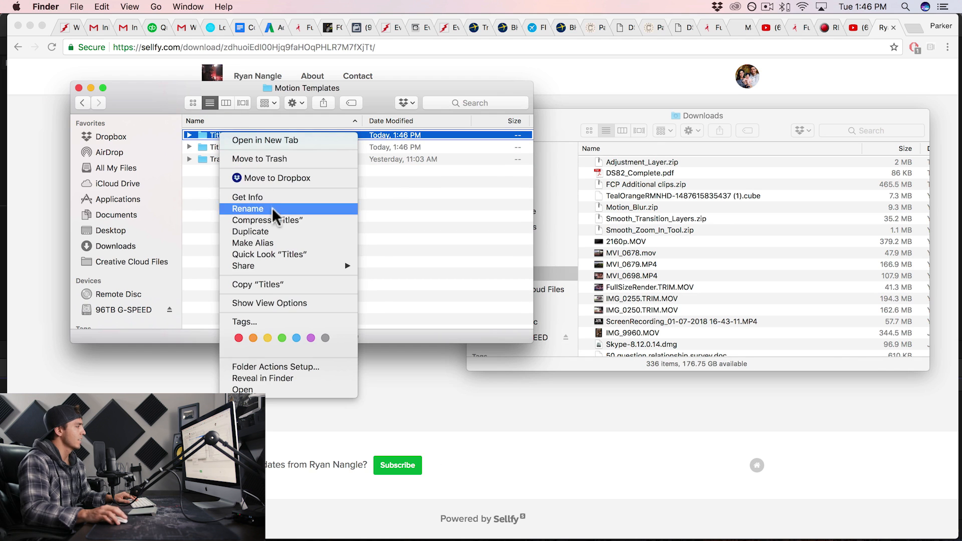
click(266, 195)
click(77, 245)
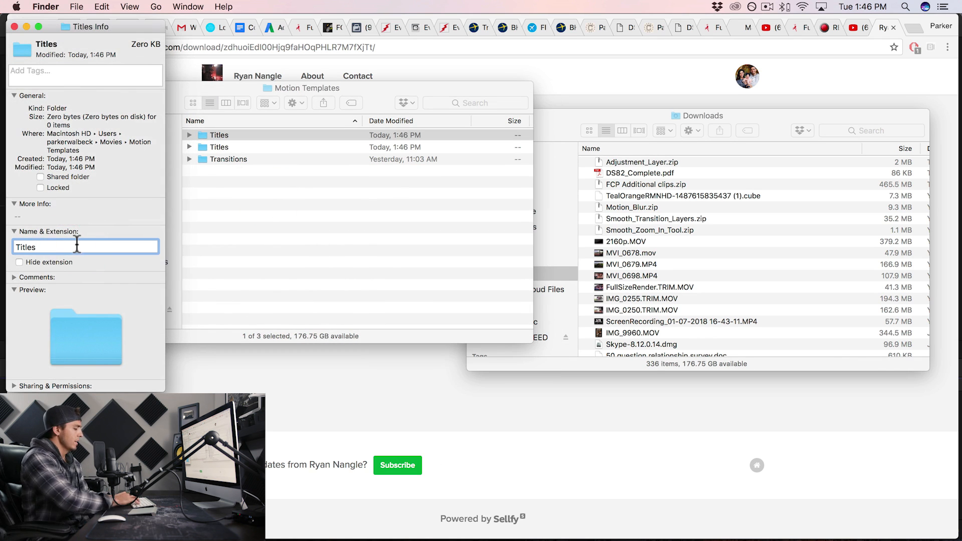
text(.localized)
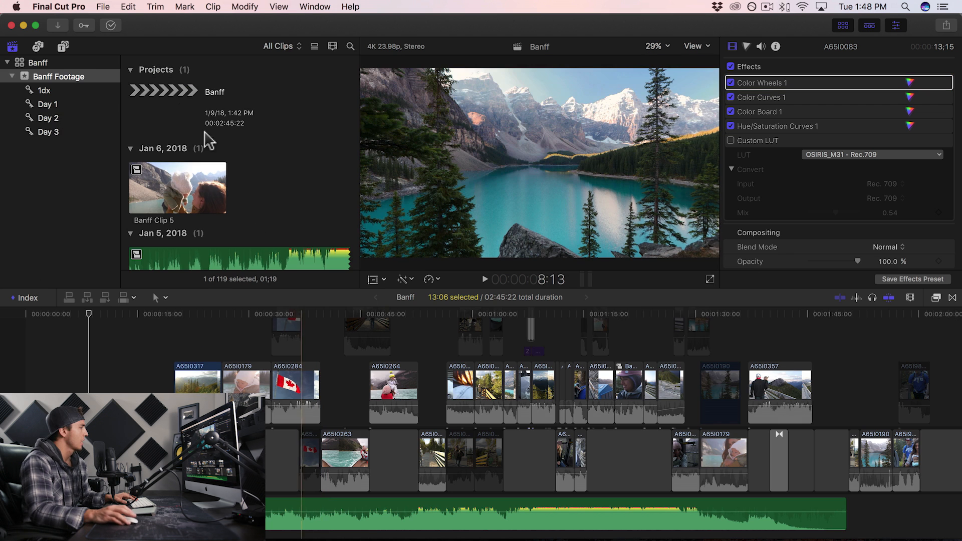
- In Final Cut Pro, place the Adjustment Layer title above all clips and stretch it from the timeline's start to a 1:46:01 duration
click(63, 46)
click(45, 118)
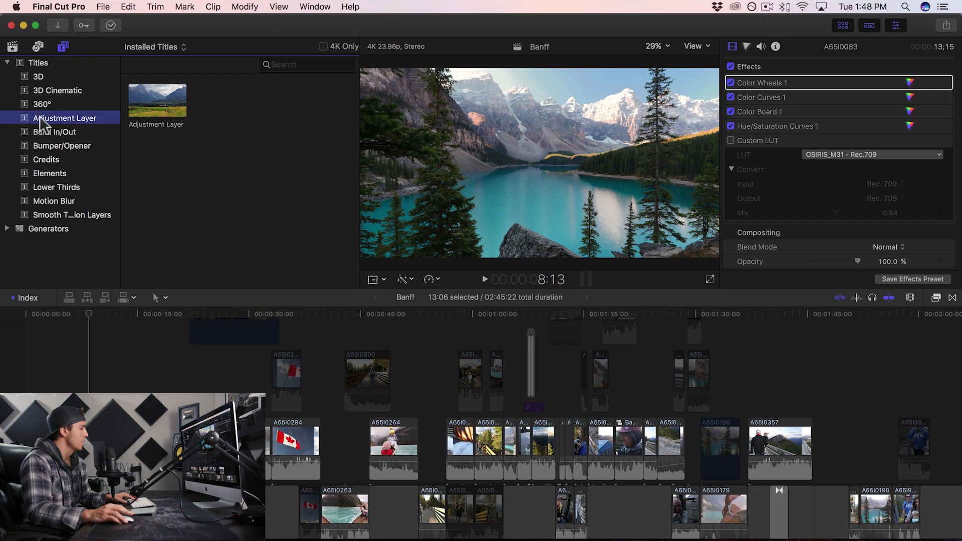
drag(153, 118, 171, 350)
drag(170, 350, 170, 351)
drag(236, 367, 26, 370)
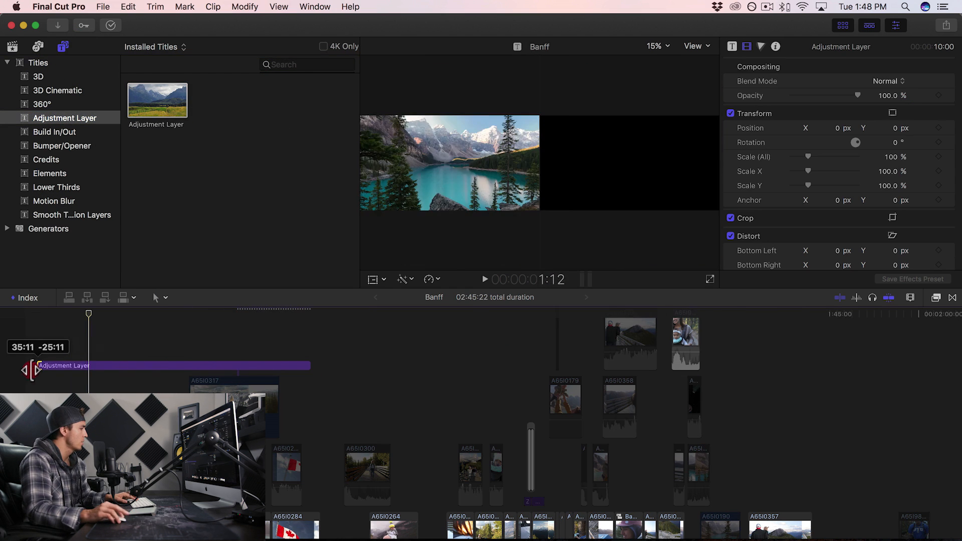
drag(303, 376, 536, 369)
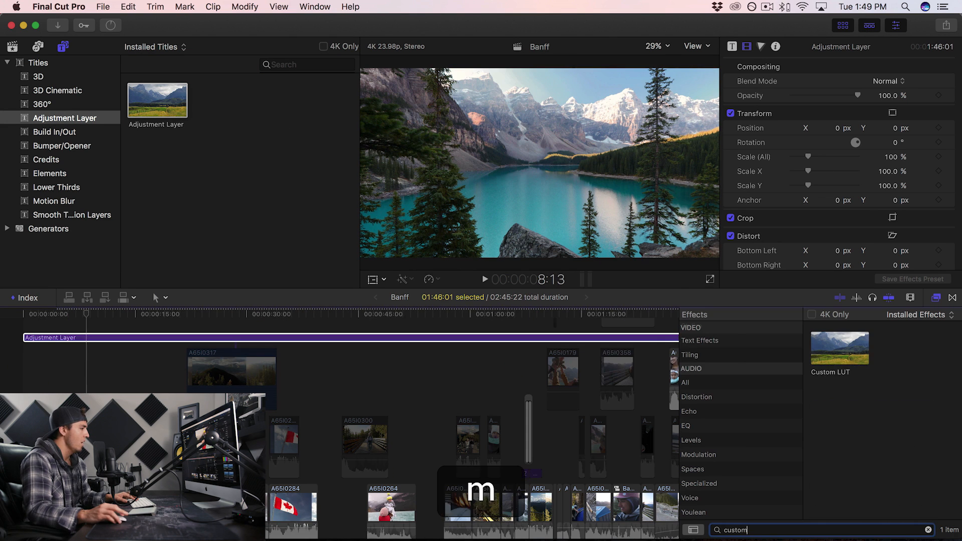
- Apply the Custom LUT effect to the adjustment layer and assign it OSIRIS_M31 - Rec.709 from My Favorite LUTS
drag(840, 348, 576, 337)
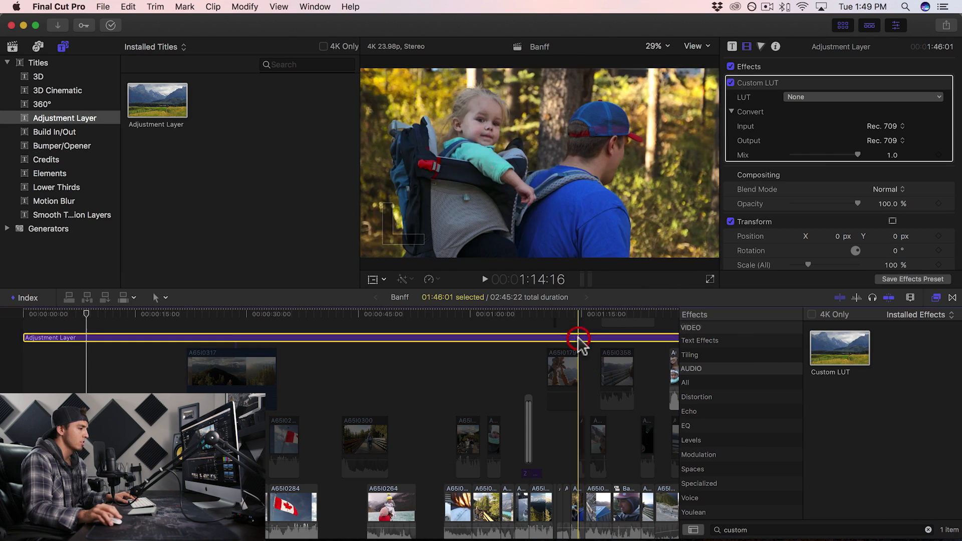
click(812, 97)
mouse_move(802, 127)
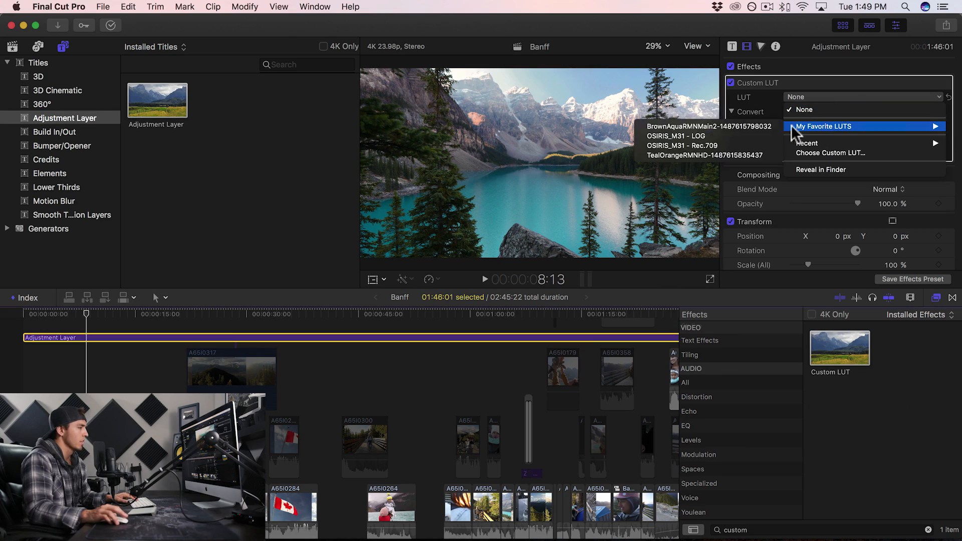
click(739, 142)
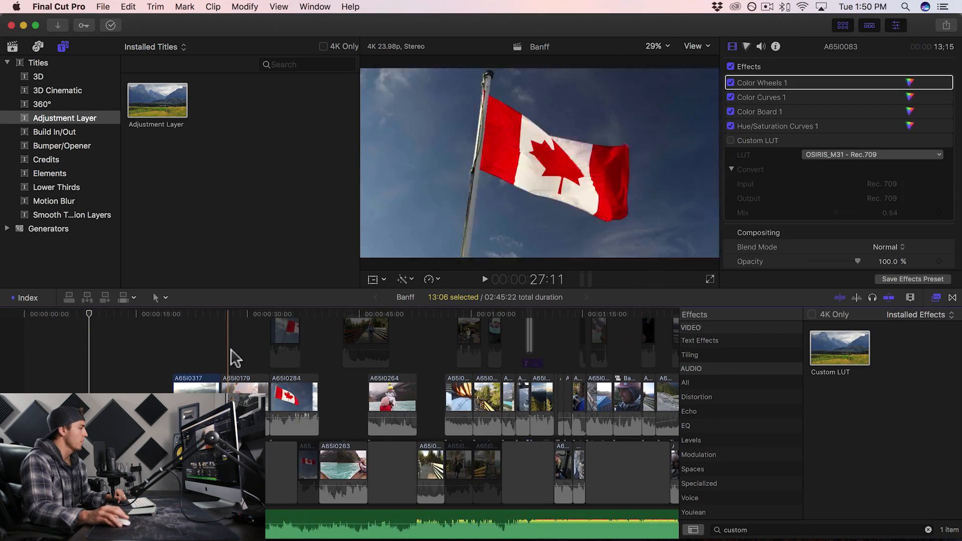
- Apply the Custom LUT effect to the airplane clip A006_C044_072156 near 2:23 in the timeline
scroll(568, 337, right, 10)
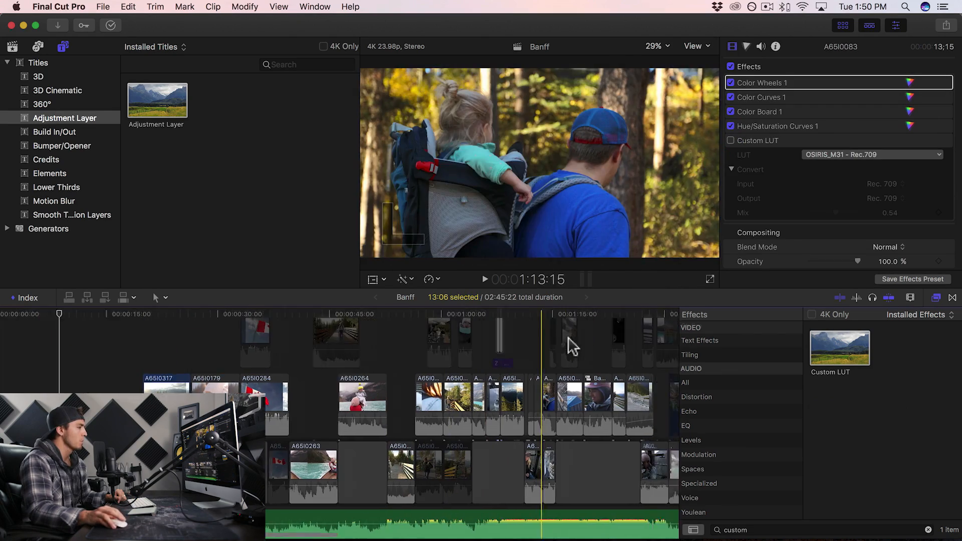
scroll(556, 337, right, 4)
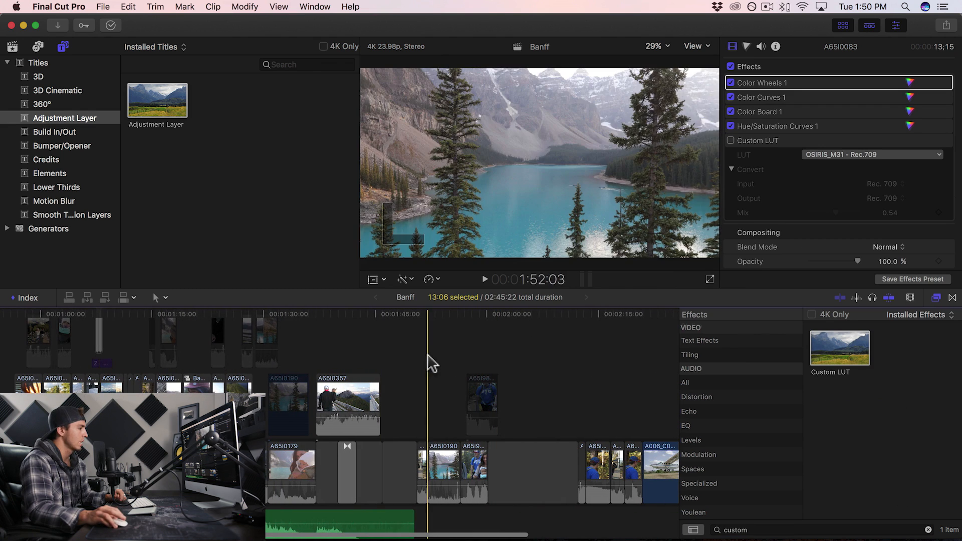
scroll(476, 360, right, 9)
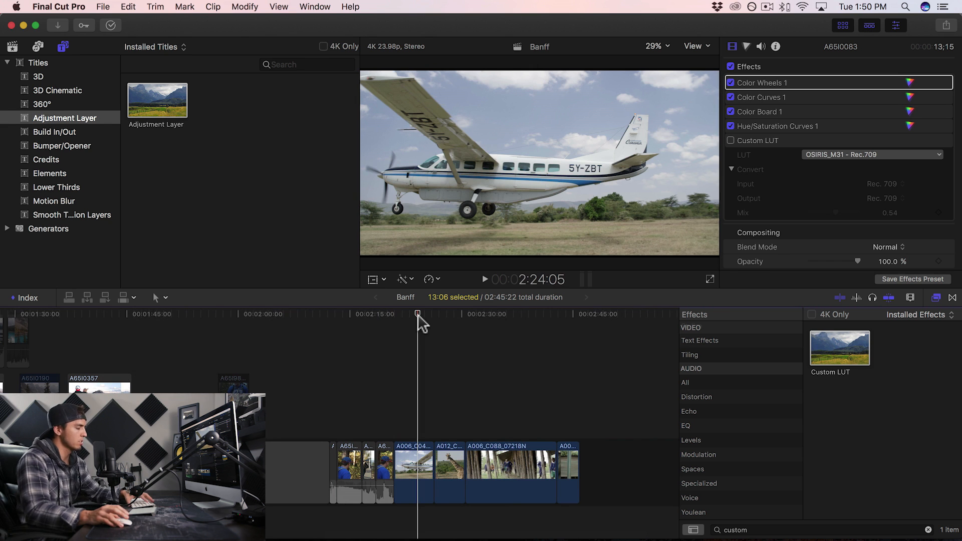
key(super+equal)
scroll(359, 320, right, 1)
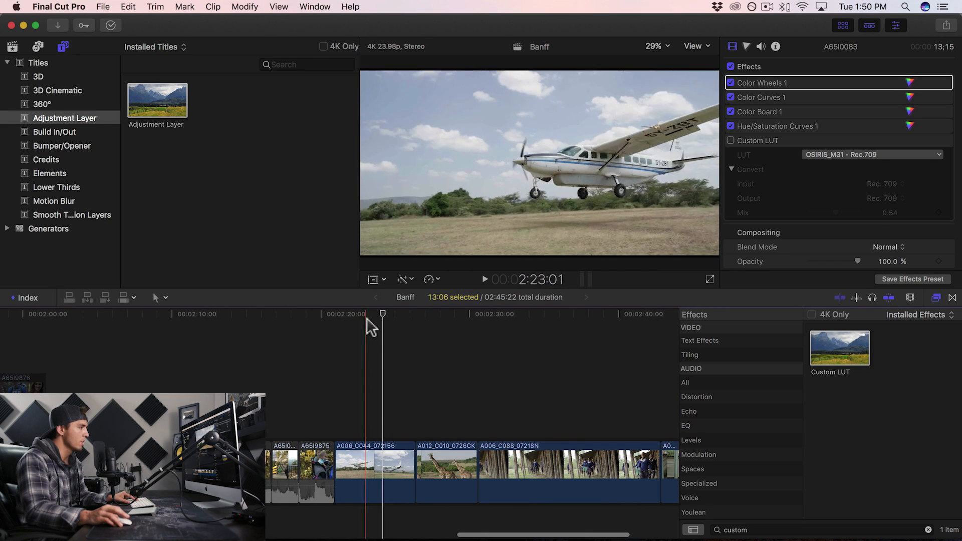
click(372, 320)
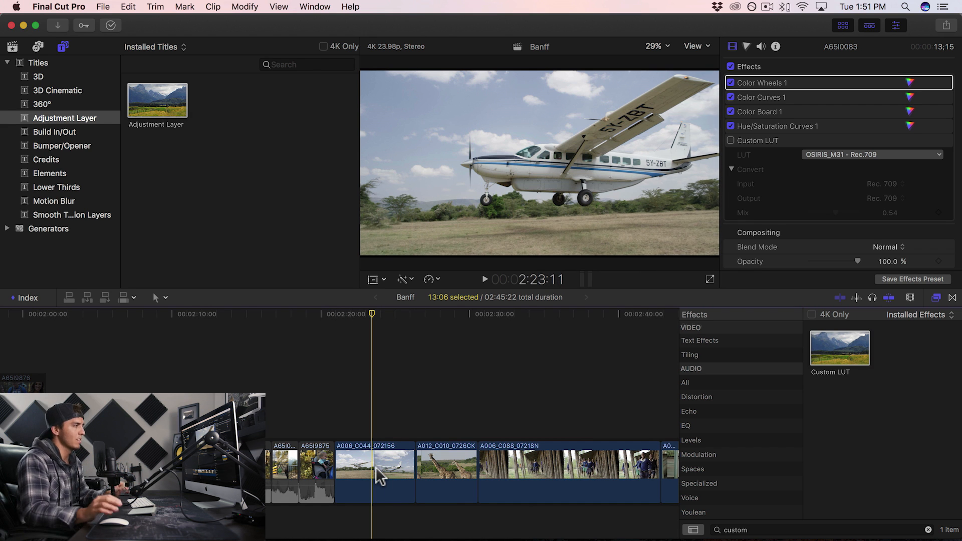
click(379, 476)
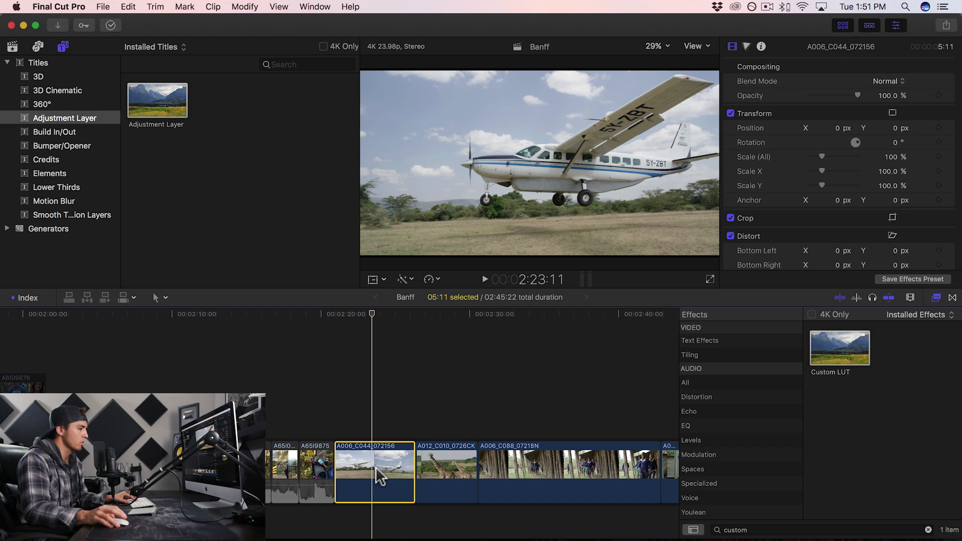
drag(852, 354, 386, 473)
click(857, 97)
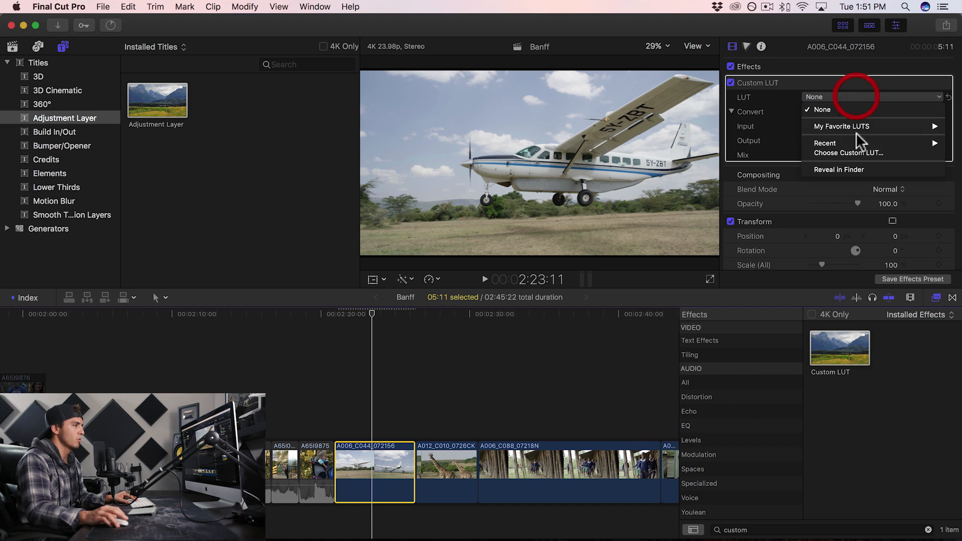
mouse_move(829, 131)
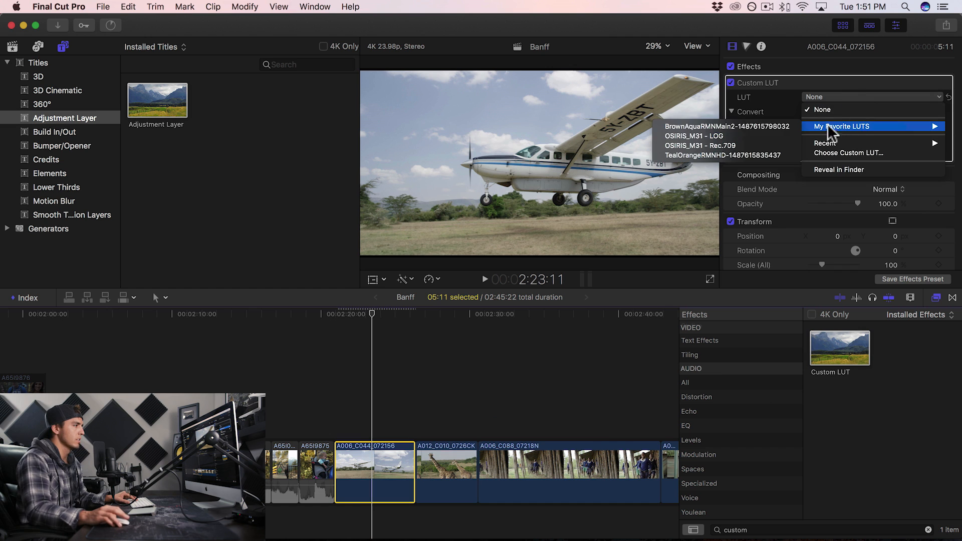
click(769, 126)
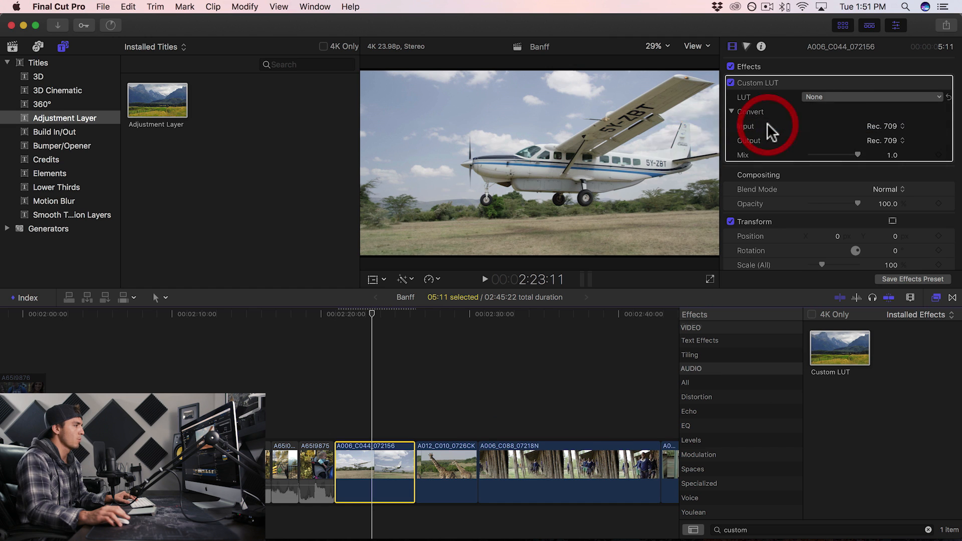
click(829, 97)
mouse_move(825, 125)
click(769, 138)
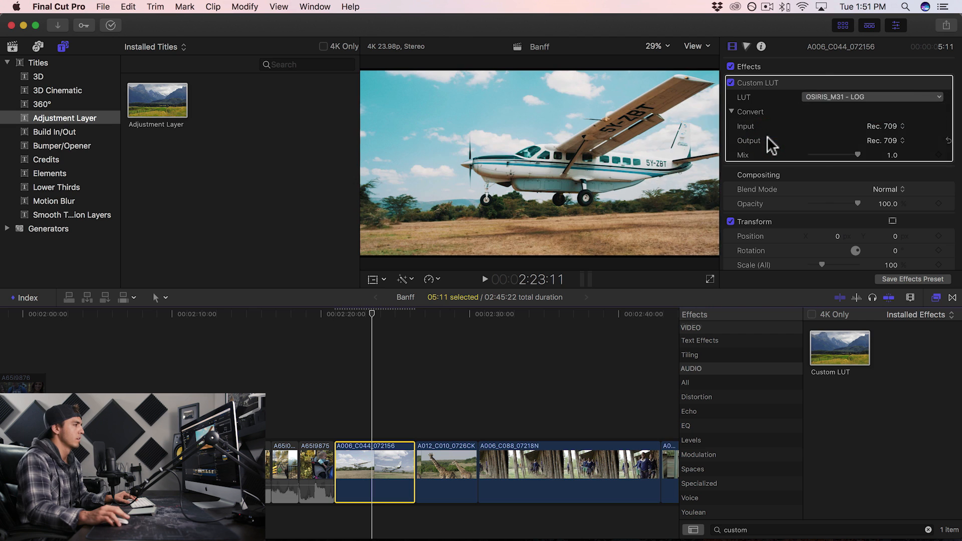
click(819, 99)
mouse_move(852, 126)
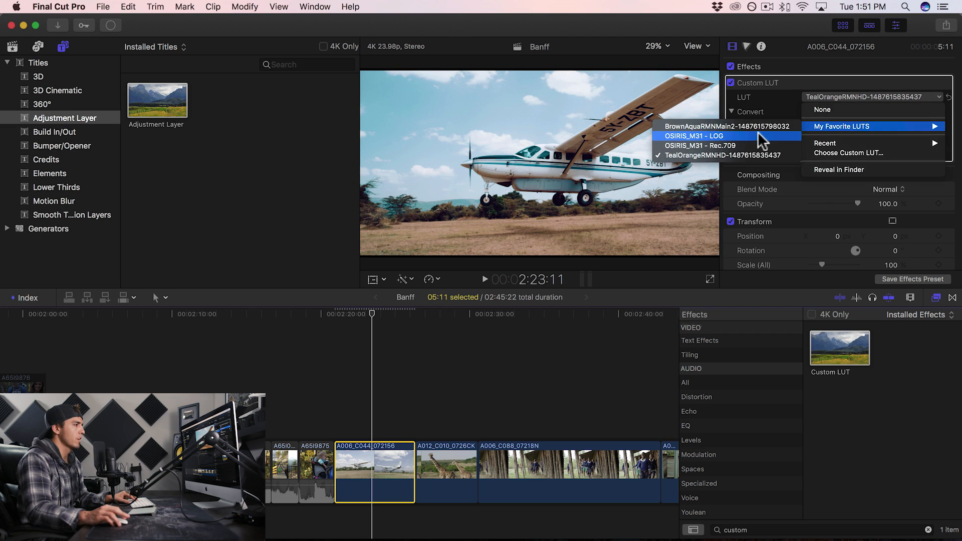
click(709, 135)
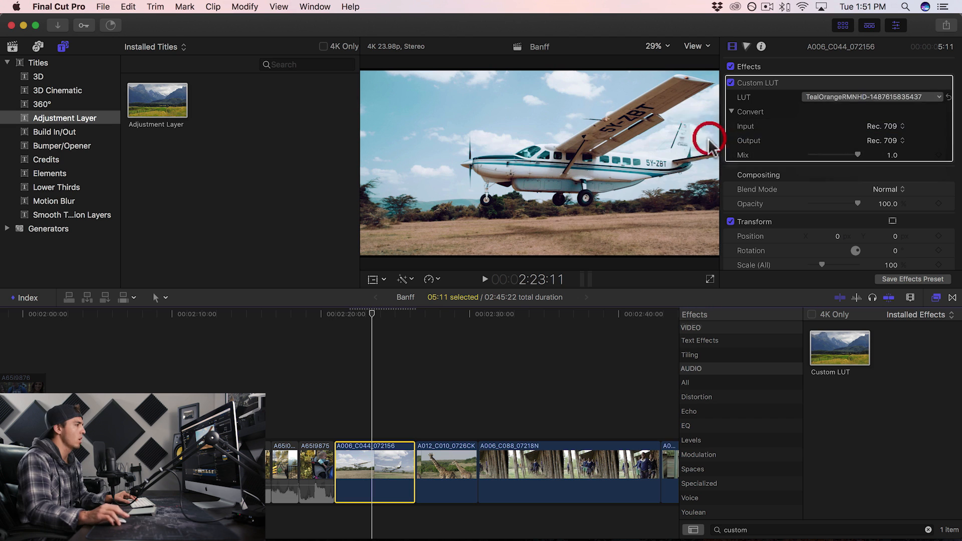
click(371, 312)
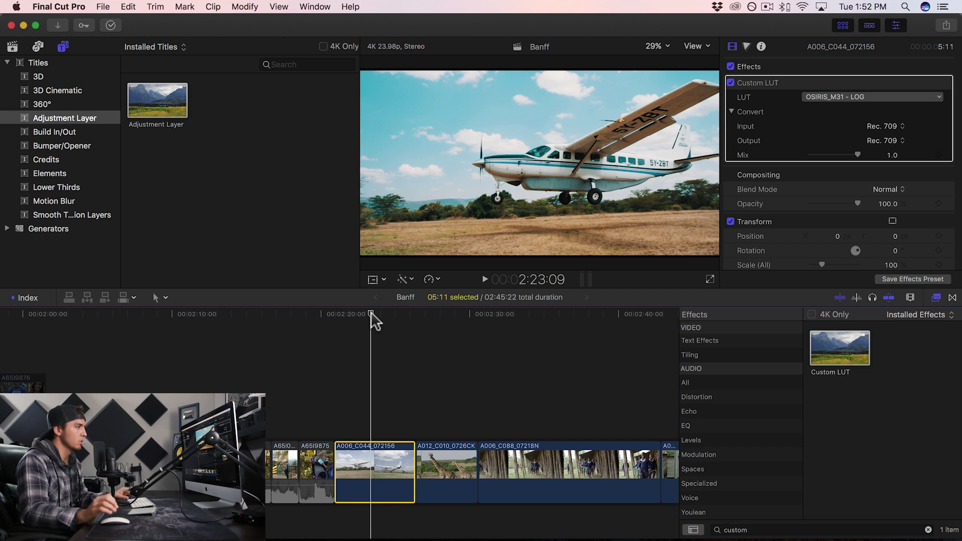
- Switch to the Color & Effects workspace
click(316, 7)
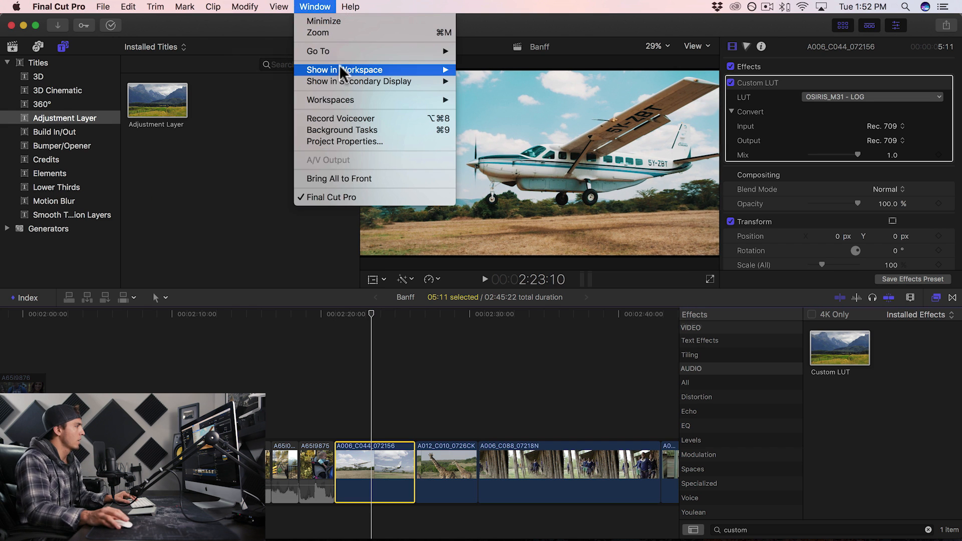
mouse_move(445, 100)
click(487, 123)
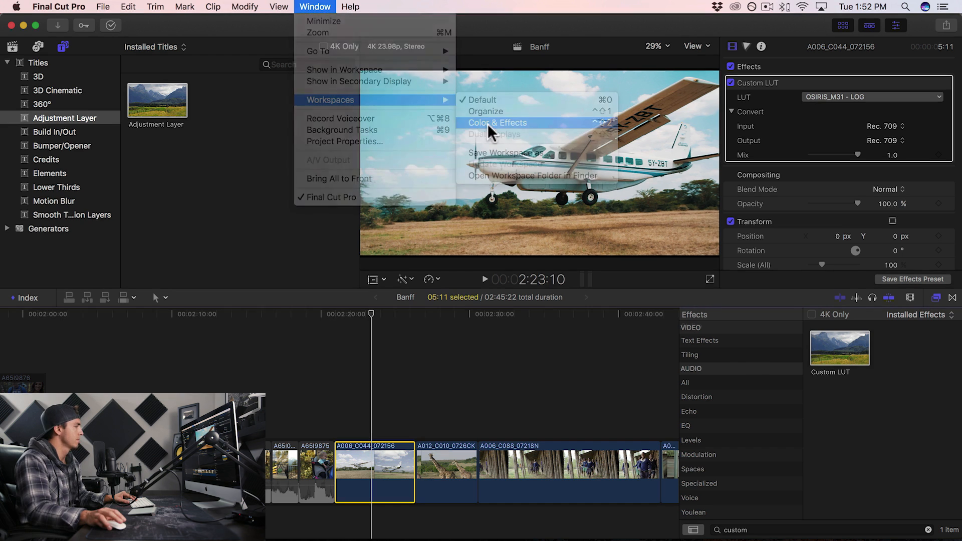
- Add a Color Wheels correction to the airplane clip, set its temperature to about 4861 and slightly raise the master saturation
click(746, 46)
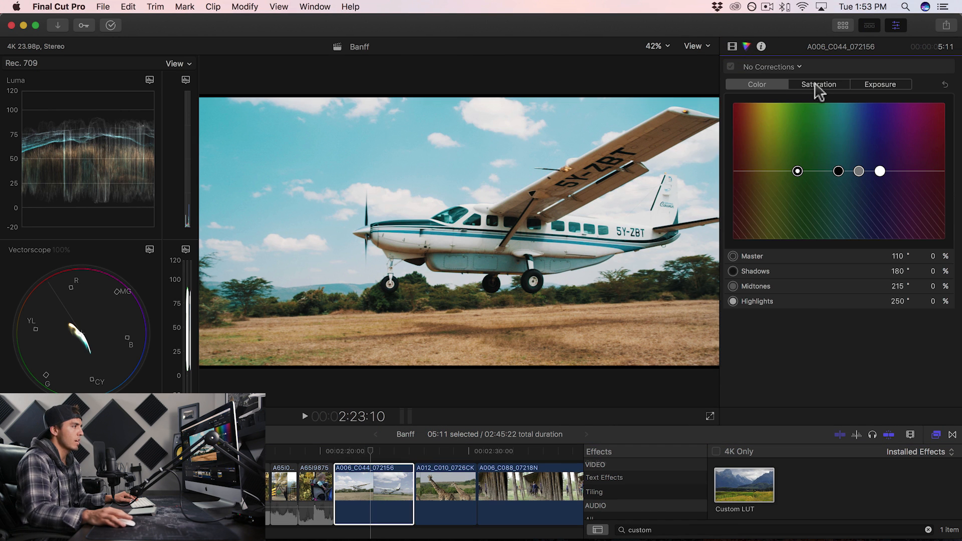
click(758, 67)
click(783, 101)
drag(816, 235, 814, 236)
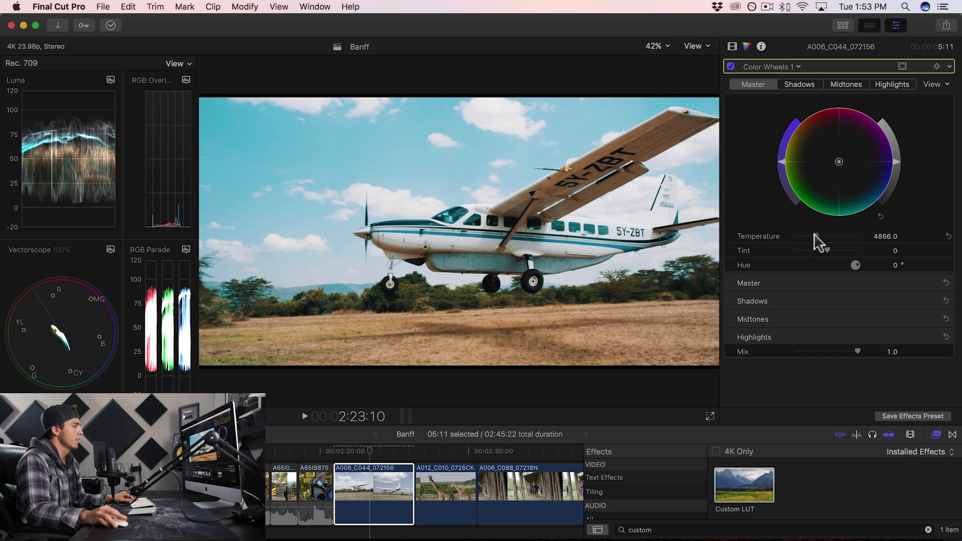
drag(782, 161, 782, 156)
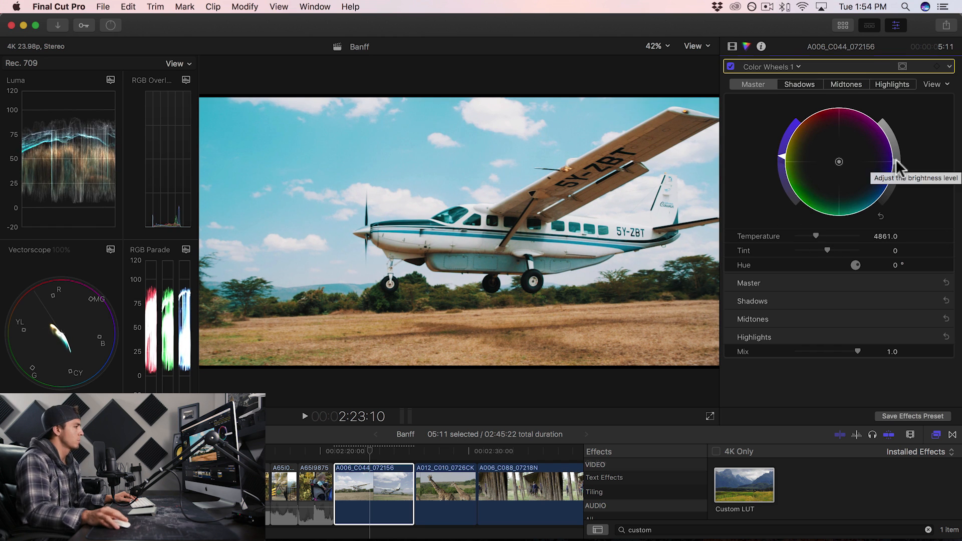
- Add a Color Curves correction to the airplane clip and pull the luma curve's black and white endpoints slightly inward
click(779, 67)
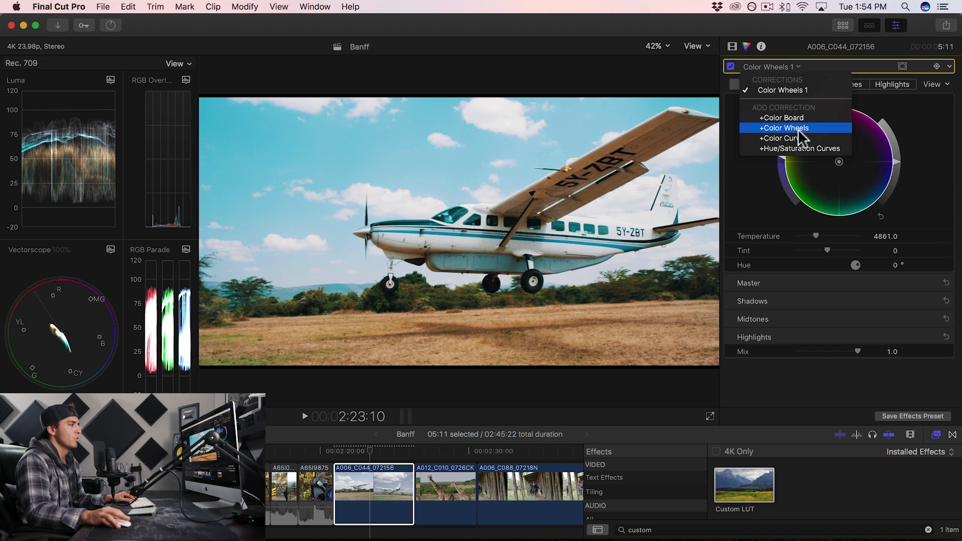
click(800, 139)
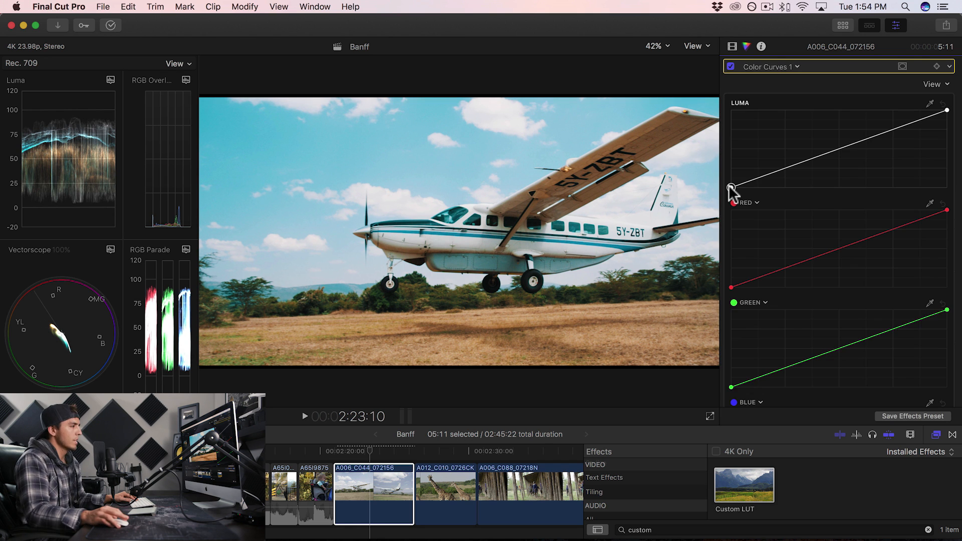
drag(731, 189, 739, 188)
drag(946, 110, 935, 109)
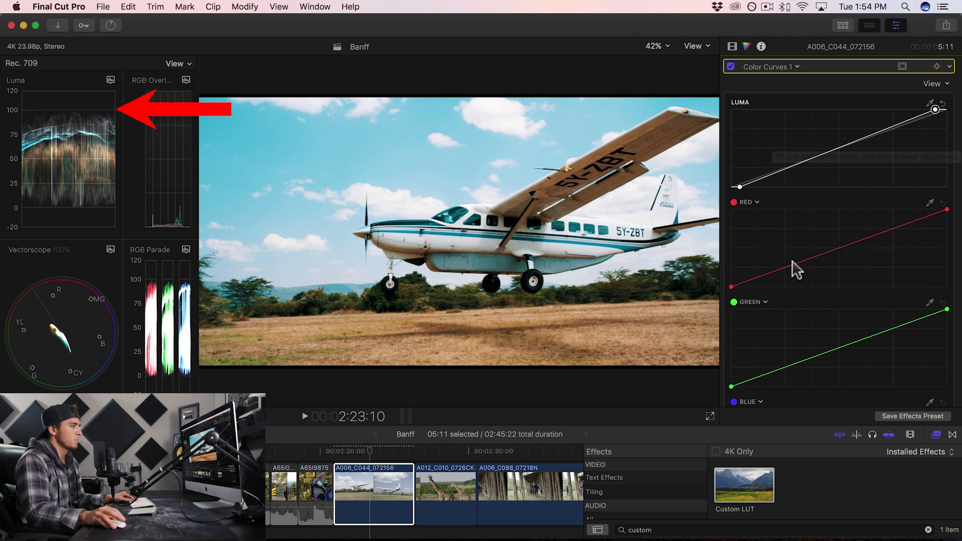
- Add control points along the luma curve, slightly lowering the upper midtones and refining the shadows
click(831, 151)
drag(885, 132, 886, 135)
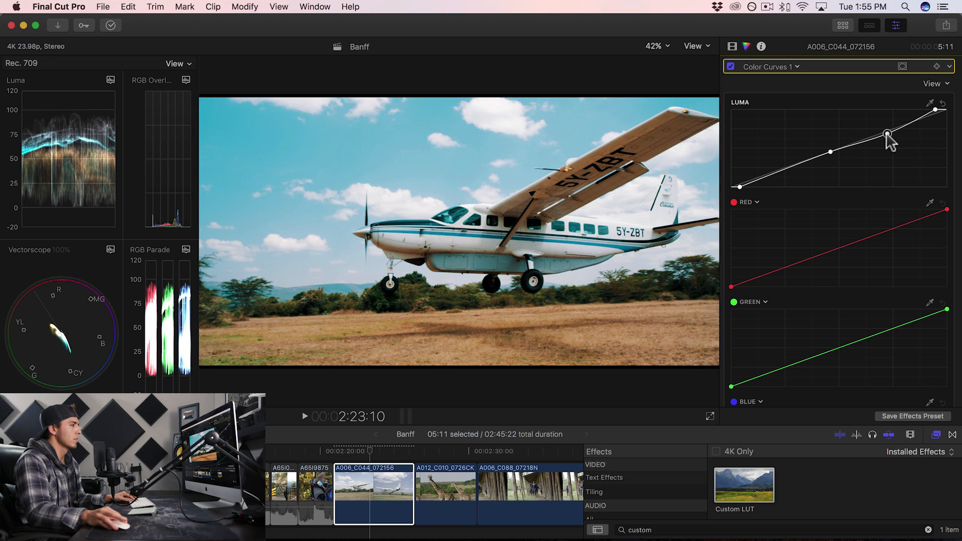
click(915, 122)
click(856, 144)
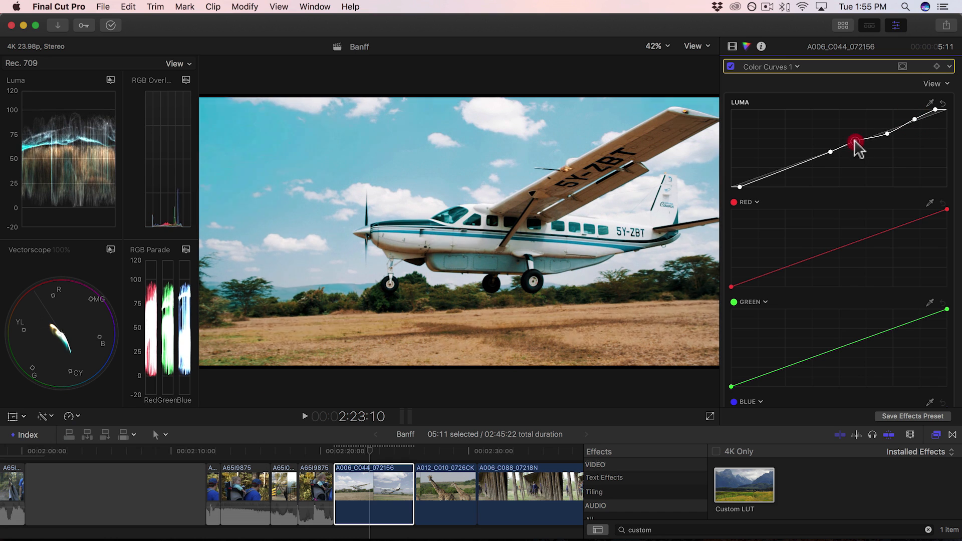
click(779, 175)
drag(780, 175, 756, 184)
click(758, 179)
click(802, 161)
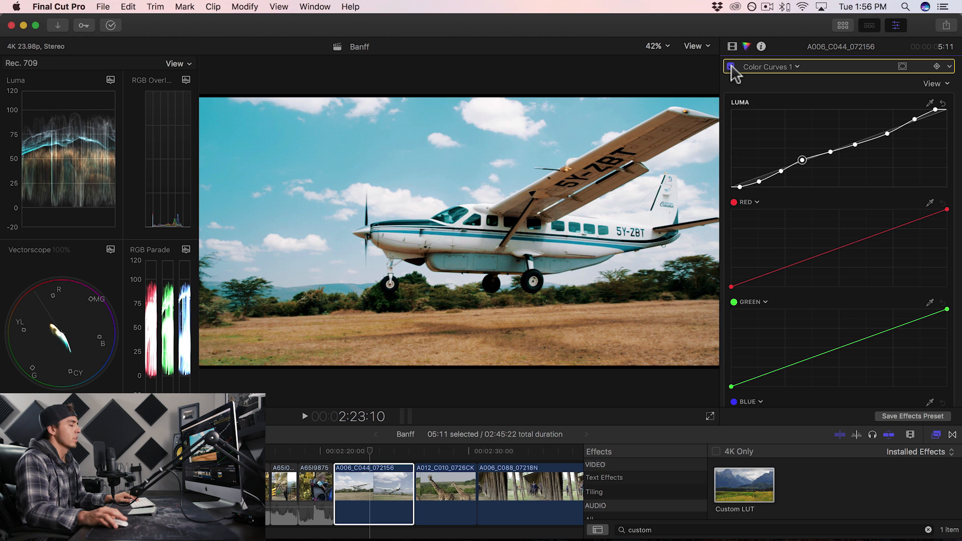
- Compare the airplane shot with and without the Color Curves correction
click(731, 67)
click(732, 66)
click(732, 67)
click(731, 66)
click(731, 66)
click(731, 67)
- Add a Hue/Saturation Curves correction, sample the sky for Hue vs Luma and darken the blue range between the adjacent control points
click(766, 67)
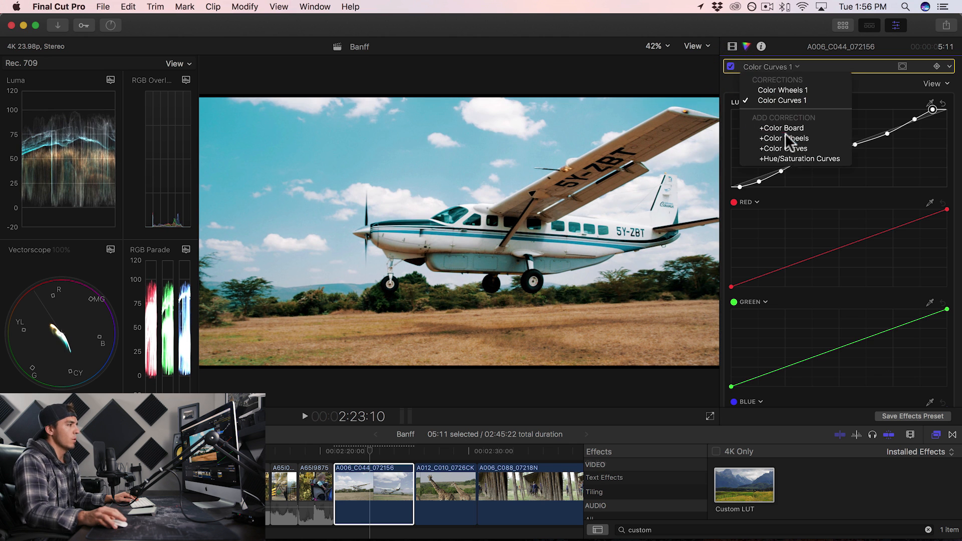
click(789, 158)
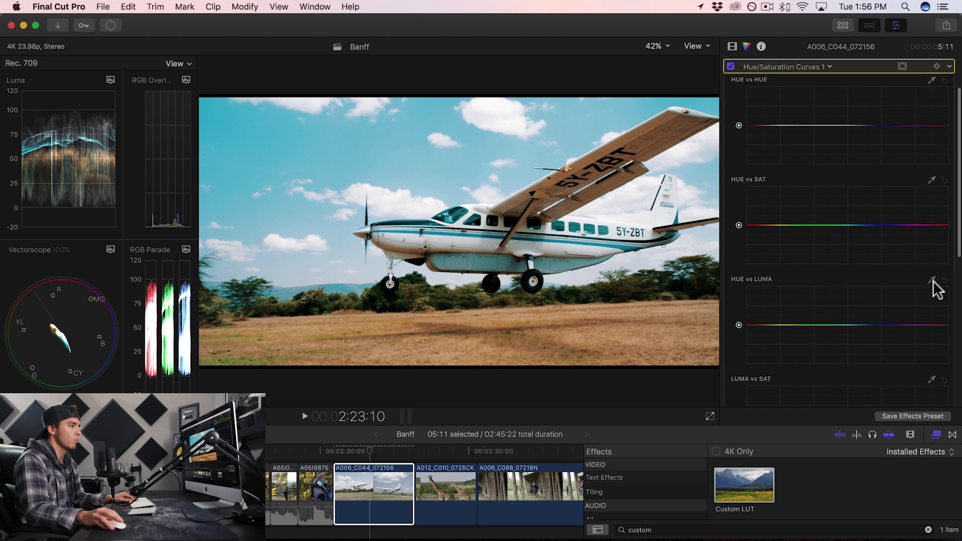
click(930, 279)
click(306, 147)
drag(872, 322, 832, 323)
drag(856, 323, 895, 323)
- Add red, yellow and green control points on the Hue vs Luma curve and raise the yellow point slightly
click(756, 322)
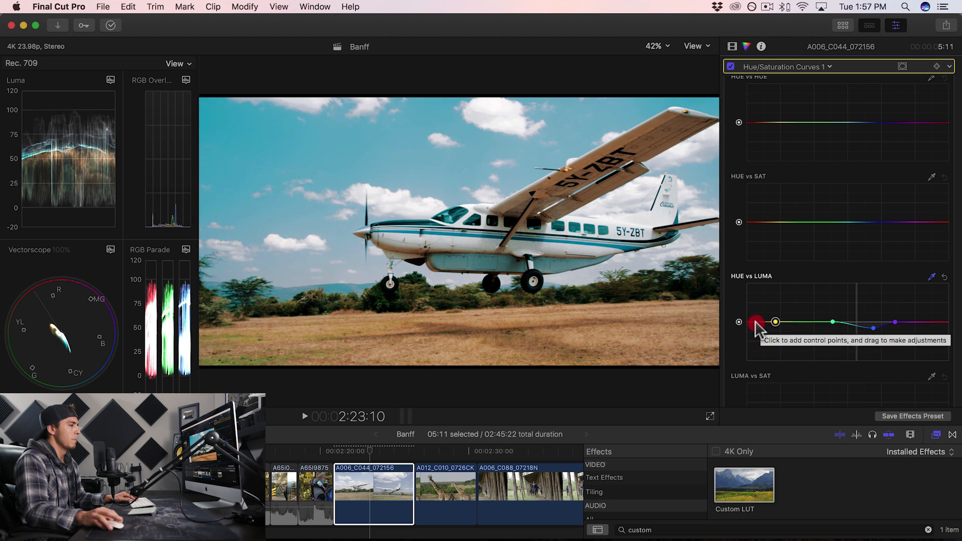
click(807, 322)
click(775, 323)
drag(775, 321, 775, 318)
- Compare the airplane shot with and without the Hue/Saturation Curves correction
click(730, 67)
click(731, 67)
click(730, 67)
click(731, 66)
click(731, 66)
click(730, 67)
click(731, 66)
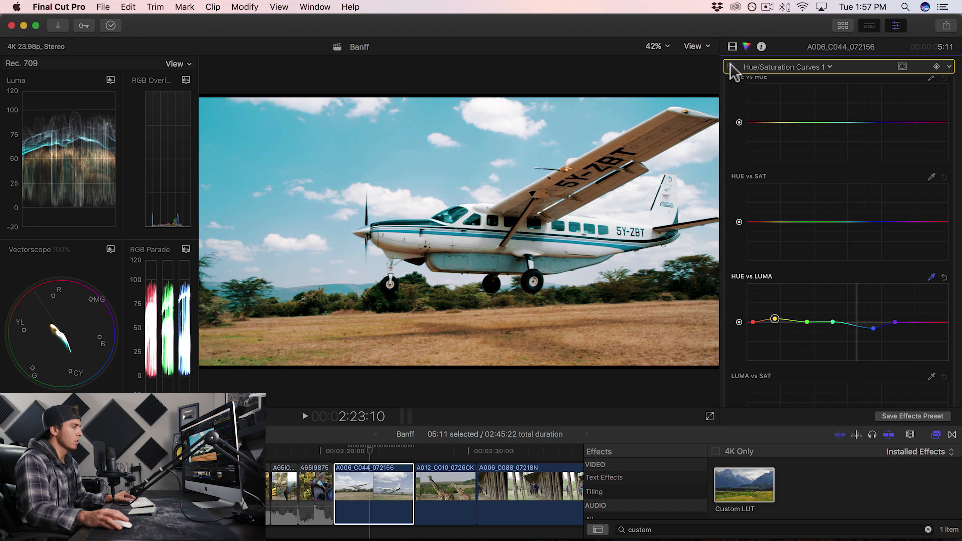
click(731, 67)
click(731, 67)
click(730, 67)
click(730, 67)
click(730, 67)
- Show the airplane clip's full effects list and compare the shot with all effects off and on
click(732, 46)
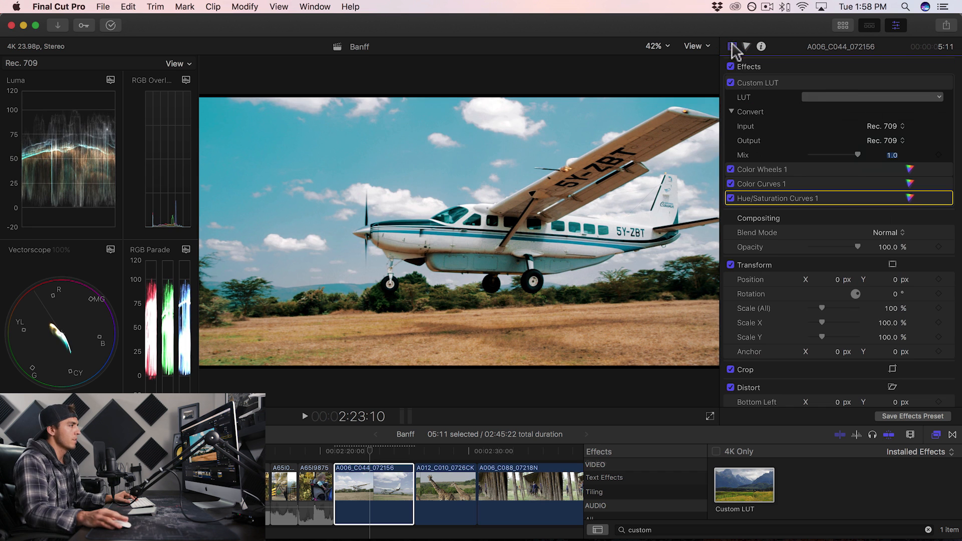
click(730, 67)
click(730, 67)
click(731, 67)
click(731, 67)
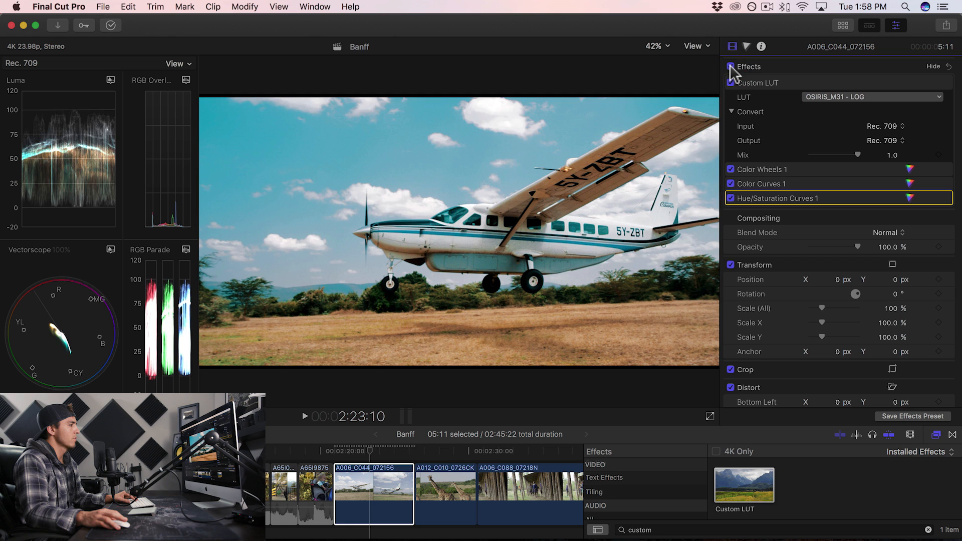
click(731, 67)
click(730, 67)
click(731, 67)
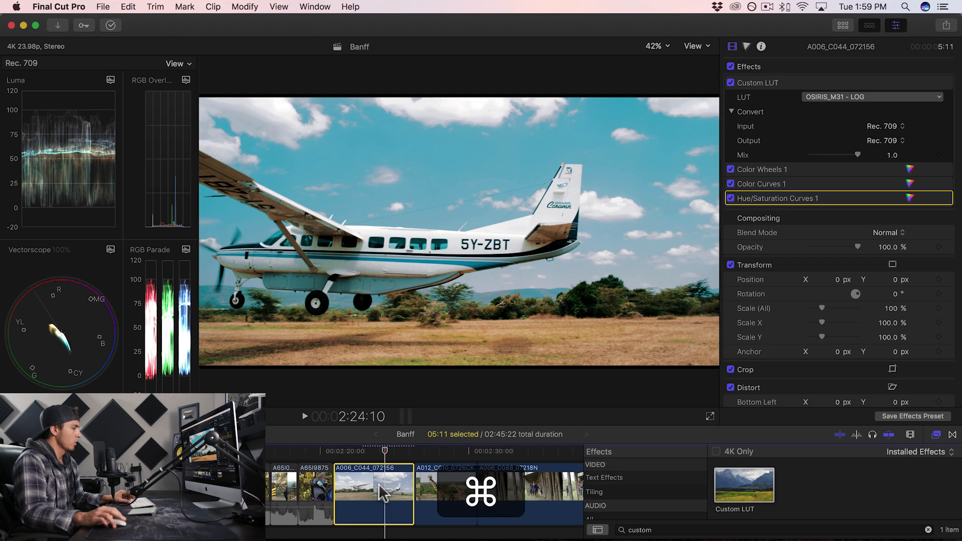
- Copy the airplane clip's effects and paste them onto the giraffe clip A012_C010_0726CK
key(super+c)
click(439, 453)
key(shift+super+v)
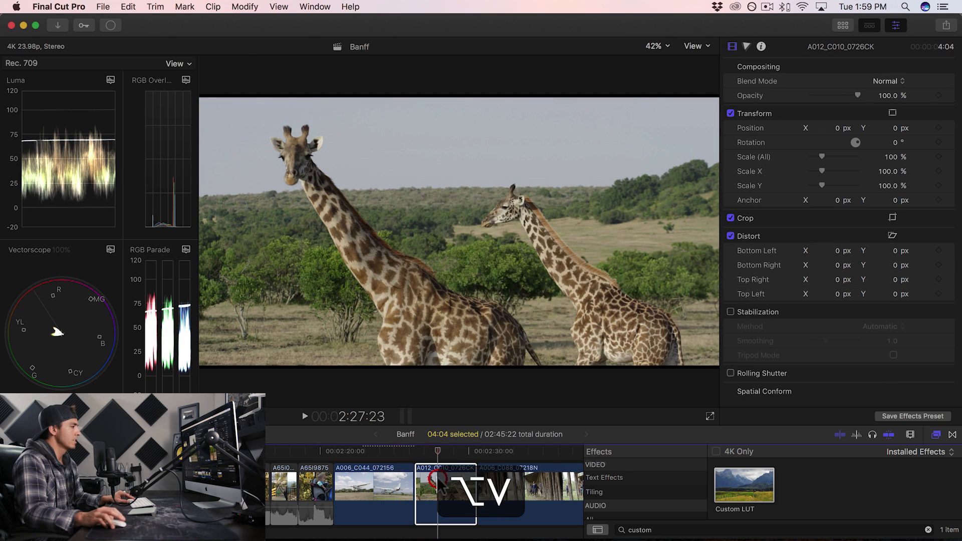
click(577, 364)
- Compare the giraffe clip with and without its Custom LUT effect
click(730, 83)
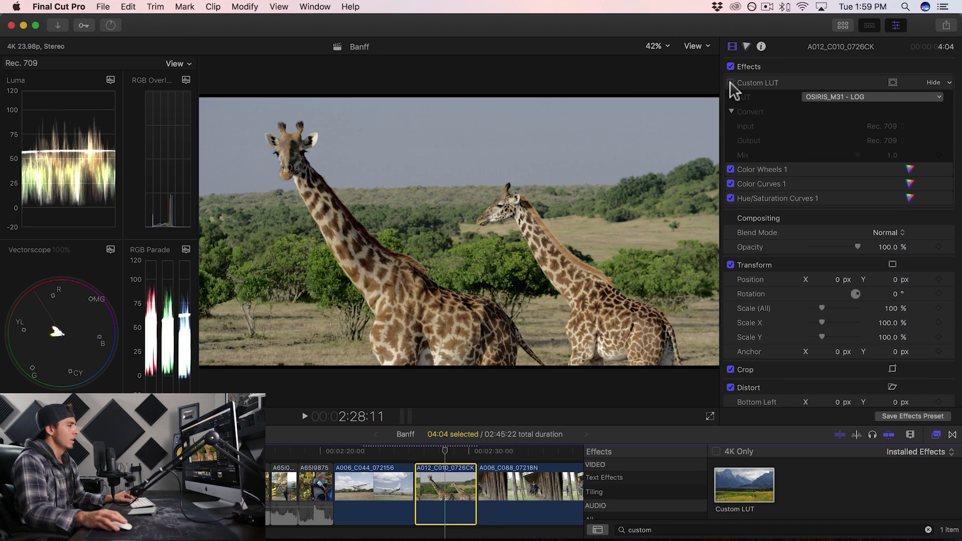
click(730, 83)
click(731, 82)
click(731, 83)
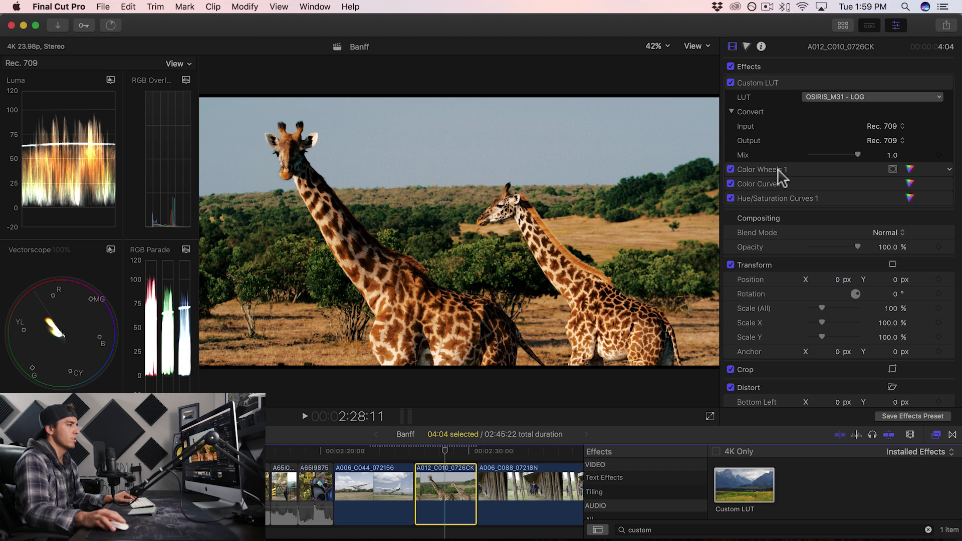
- Fine-tune the giraffe clip's Color Wheels correction to a temperature of 4398 and a tint of -3.0
key(cmd+z)
drag(814, 233, 825, 250)
key(cmd+z)
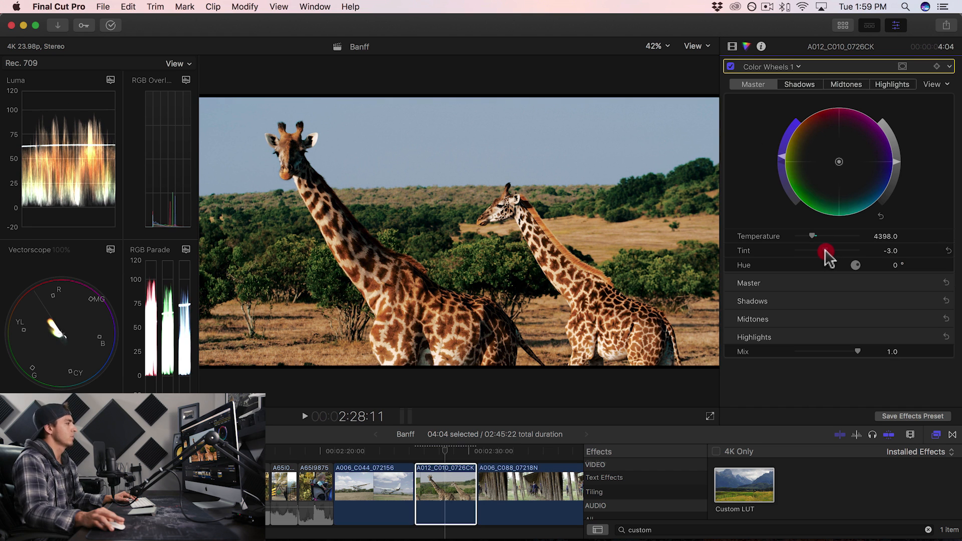
- Reset the luma curve in the giraffe clip's Color Curves 1 correction
click(769, 67)
click(777, 96)
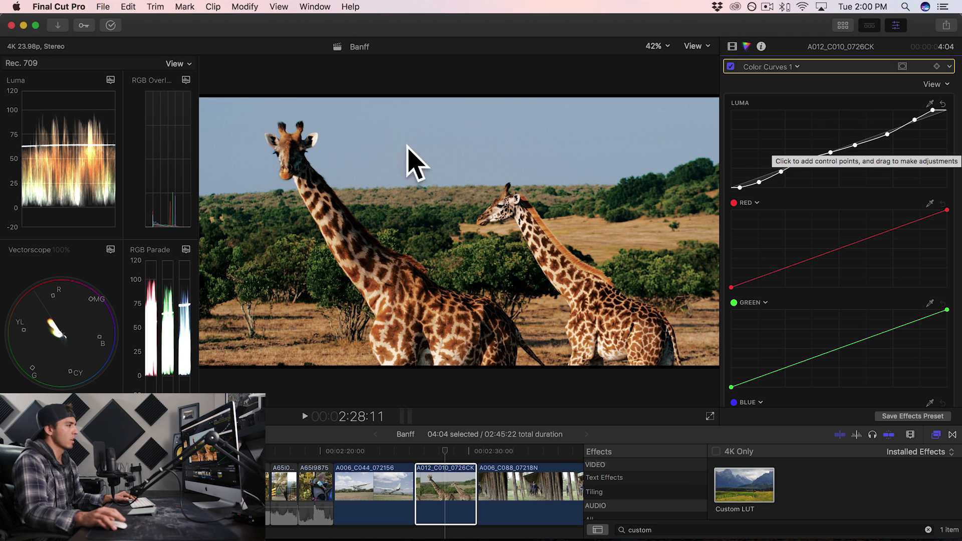
click(802, 160)
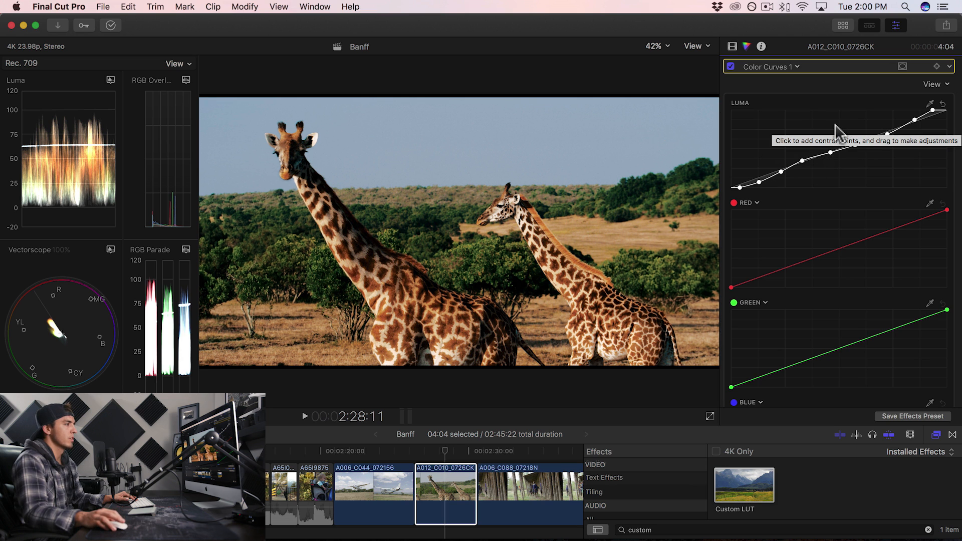
click(943, 105)
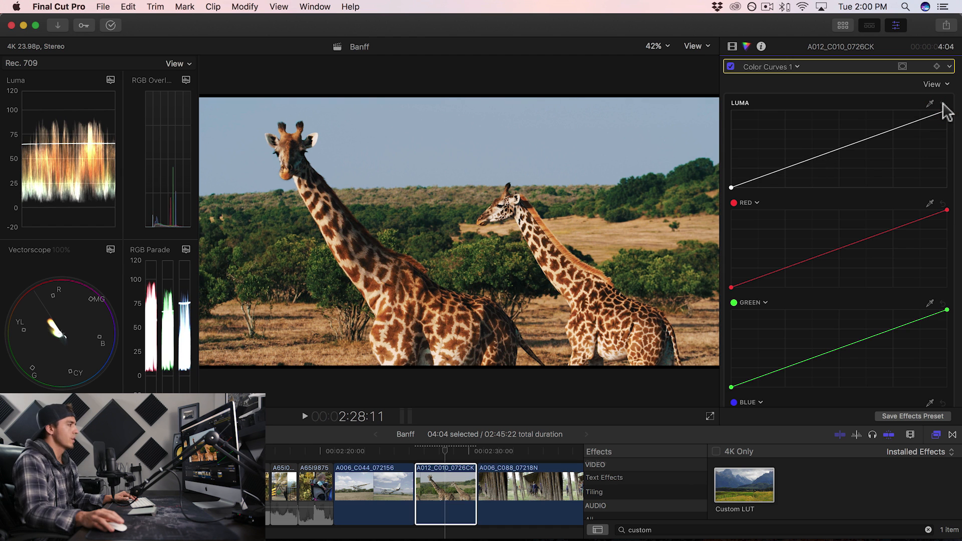
- Reshape the giraffe clip's luma curve by pulling in the white and black points and adjusting midtone, highlight and shadow points
drag(943, 104, 928, 107)
drag(732, 188, 741, 193)
drag(829, 151, 826, 149)
click(883, 129)
drag(903, 121, 903, 118)
drag(856, 141, 853, 137)
drag(782, 168, 756, 178)
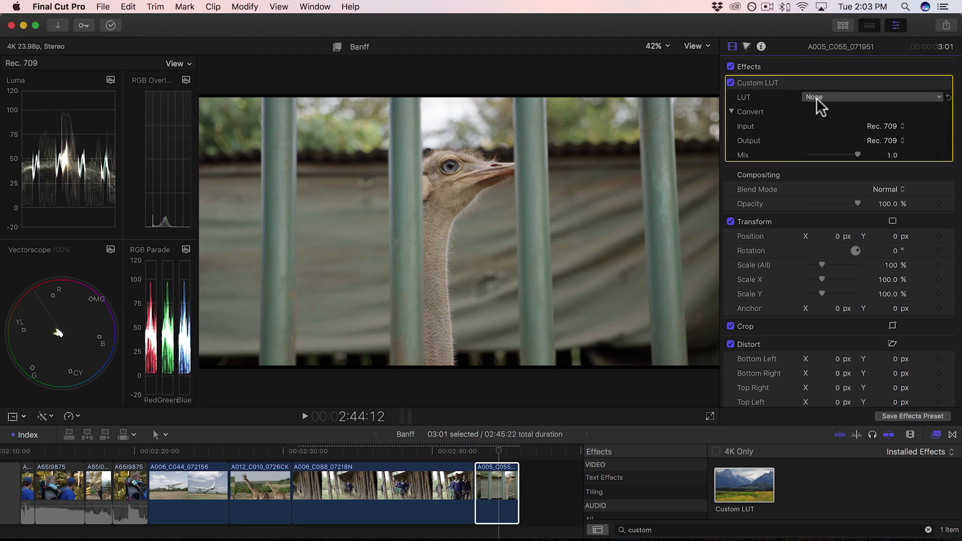
- Add a Color Curves correction to the ostrich clip A005_C055_071951 and pull the luma curve's black and white points slightly inward
click(756, 65)
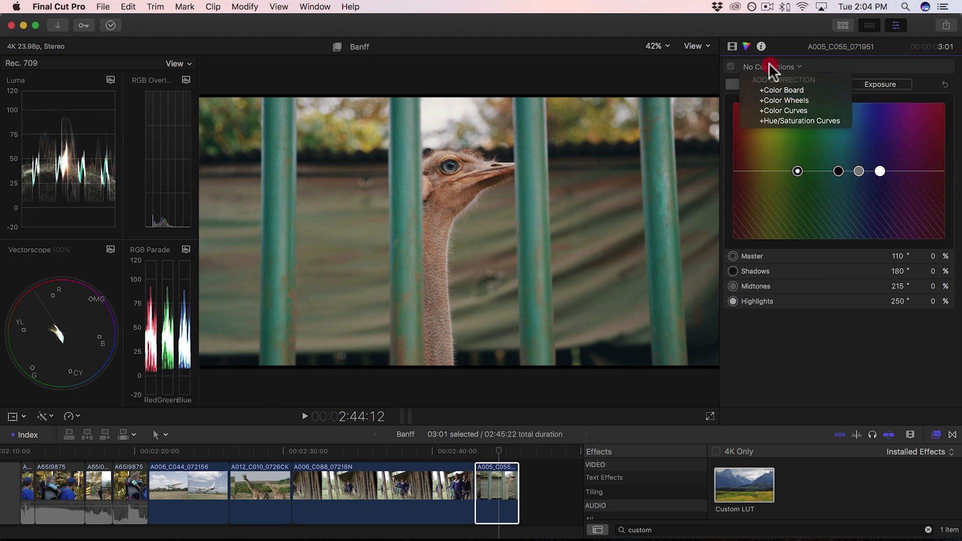
click(762, 133)
drag(732, 187, 739, 188)
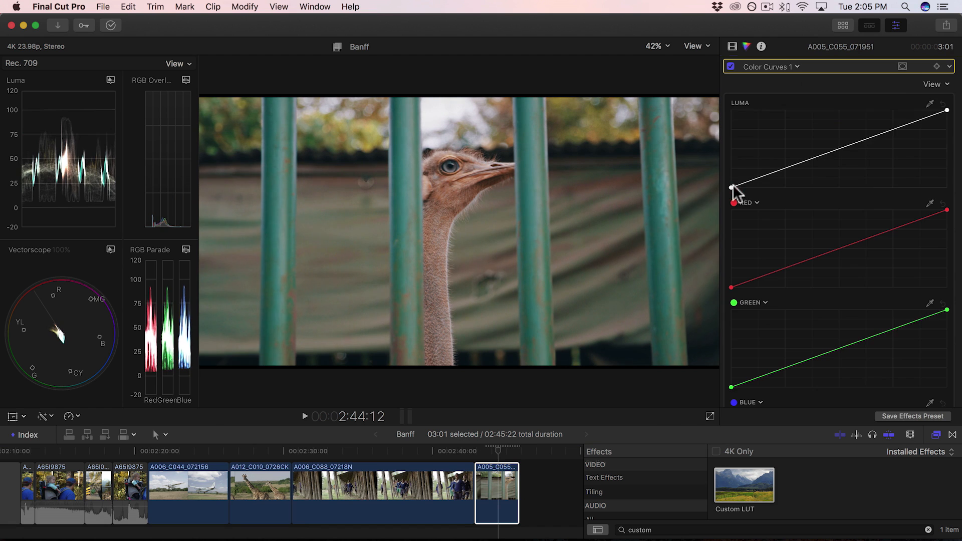
drag(946, 110, 936, 110)
- Add midtone, shadow and highlight control points to the ostrich clip's luma curve to refine its contrast
drag(832, 153, 831, 152)
drag(776, 174, 776, 174)
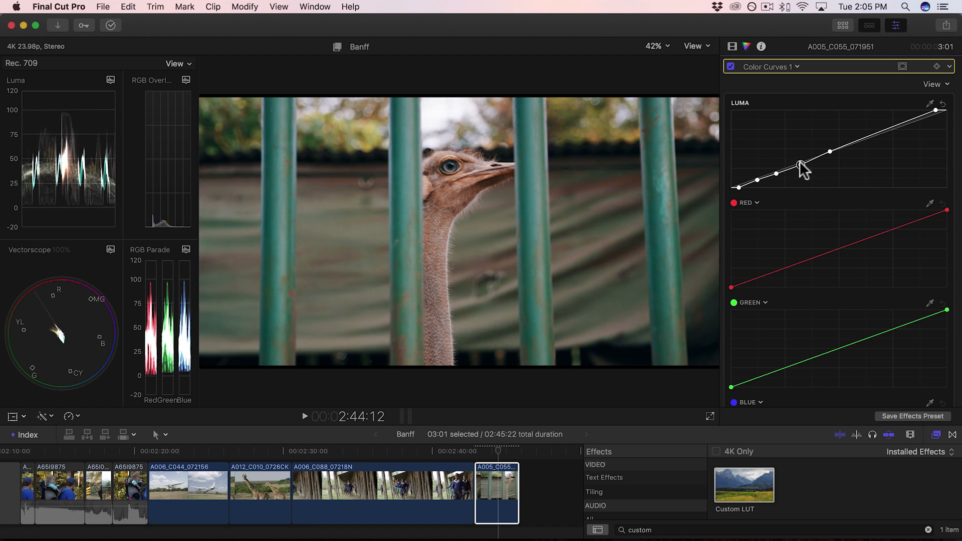
click(884, 131)
click(908, 124)
click(853, 141)
- Add a Hue/Saturation Curves correction to the ostrich clip, try a green adjustment on the Hue vs Luma curve and undo it
click(770, 67)
click(801, 157)
click(450, 192)
click(828, 326)
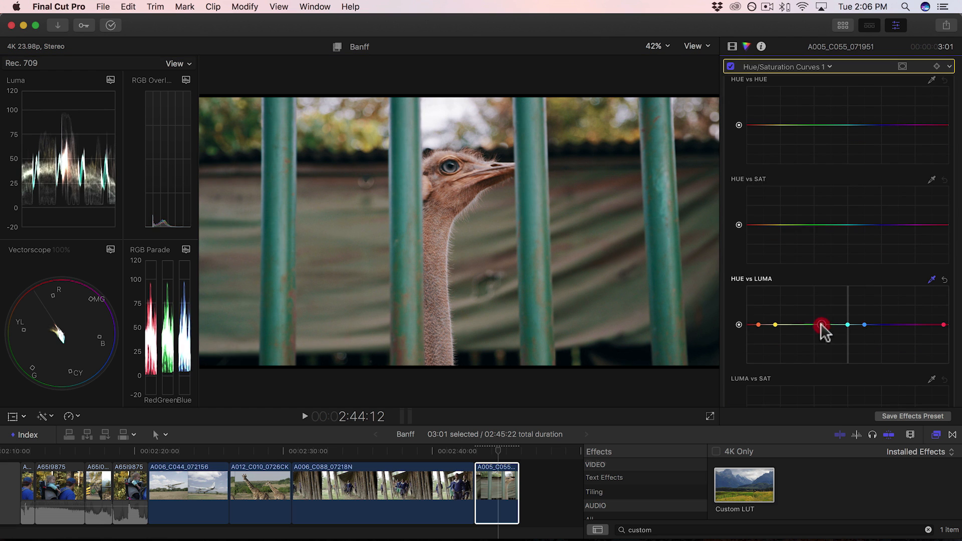
key(super+z)
scroll(852, 281, down, 5)
scroll(846, 288, up, 5)
key(super+z)
- Sample the pole and ostrich hues on the Hue vs Sat curve and lower the yellow-green and blue-to-magenta saturation
drag(829, 249, 798, 285)
click(932, 204)
click(526, 206)
click(448, 194)
drag(904, 249, 903, 280)
mouse_move(798, 280)
mouse_down()
mouse_move(774, 279)
mouse_move(787, 276)
mouse_up()
drag(815, 262, 821, 283)
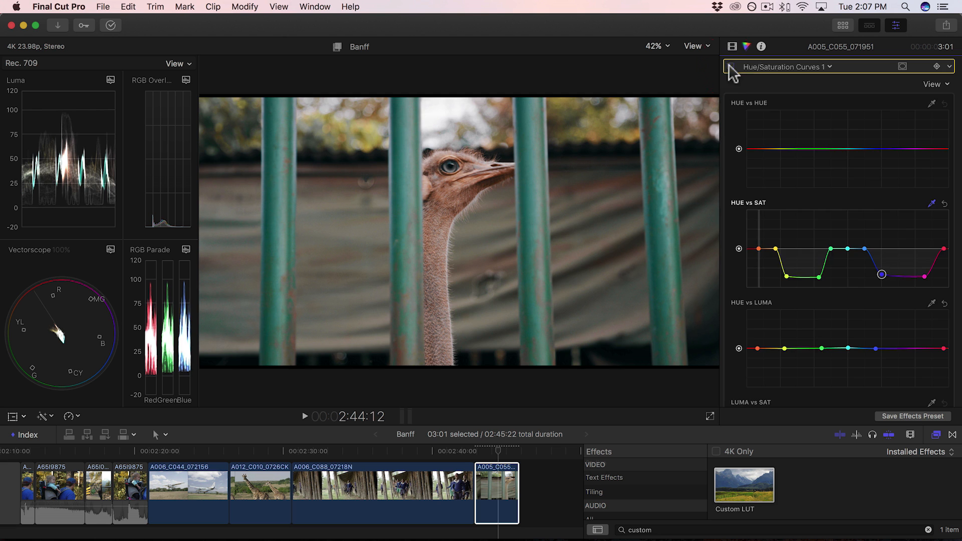
- Show the ostrich clip's full effects list and compare the shot with all effects off and on
click(732, 47)
click(731, 67)
click(732, 66)
click(731, 66)
click(731, 67)
click(731, 66)
click(731, 66)
click(732, 66)
click(732, 66)
click(731, 66)
click(732, 66)
click(731, 67)
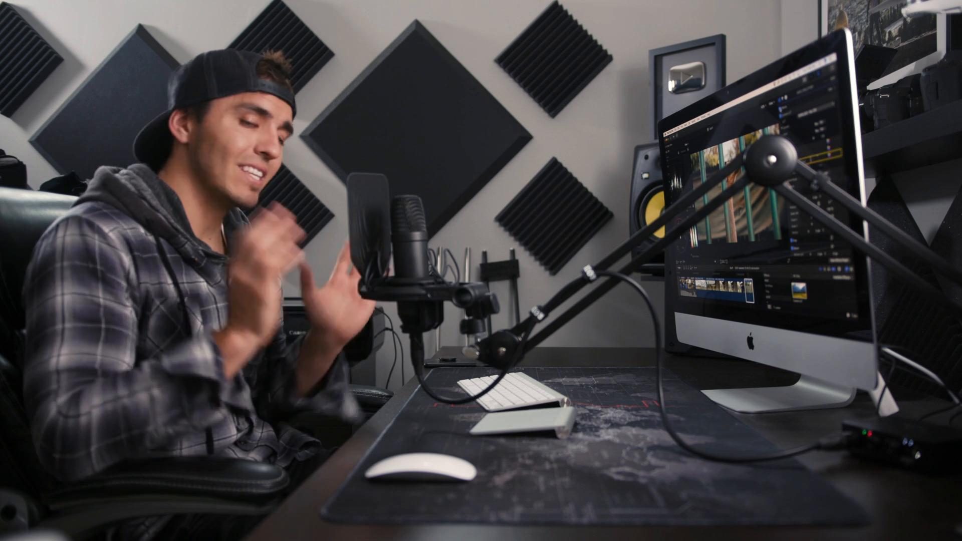